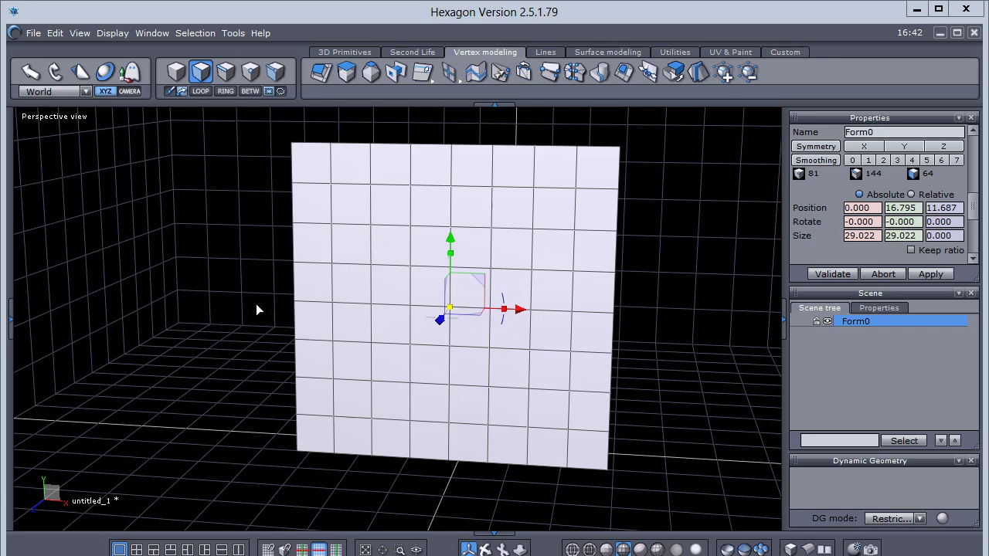
{"action": "middle_click_drag", "start_coordinate": [267, 296], "coordinate": [345, 327]}
{"action": "left_click", "coordinate": [337, 322]}
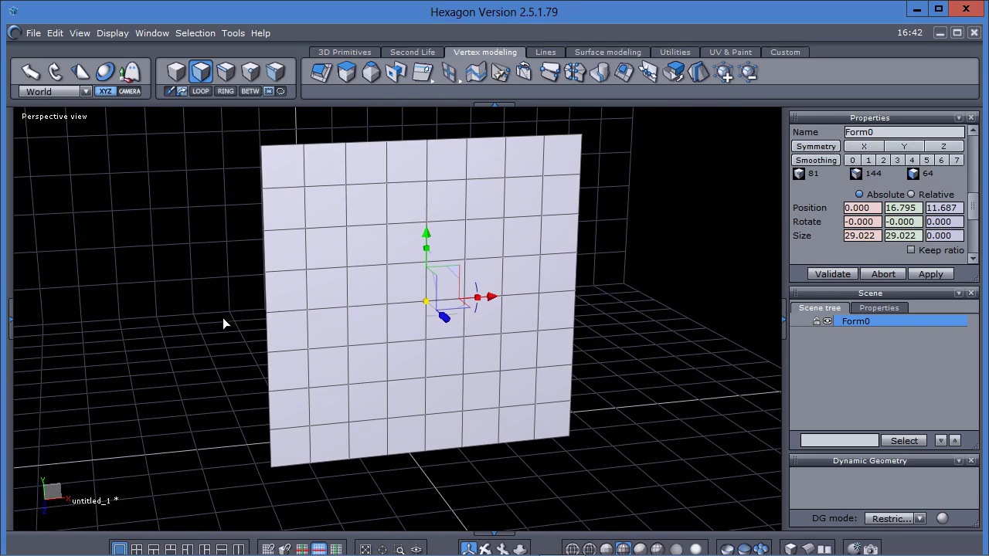
{"action": "middle_click_drag", "start_coordinate": [223, 319], "coordinate": [224, 317]}
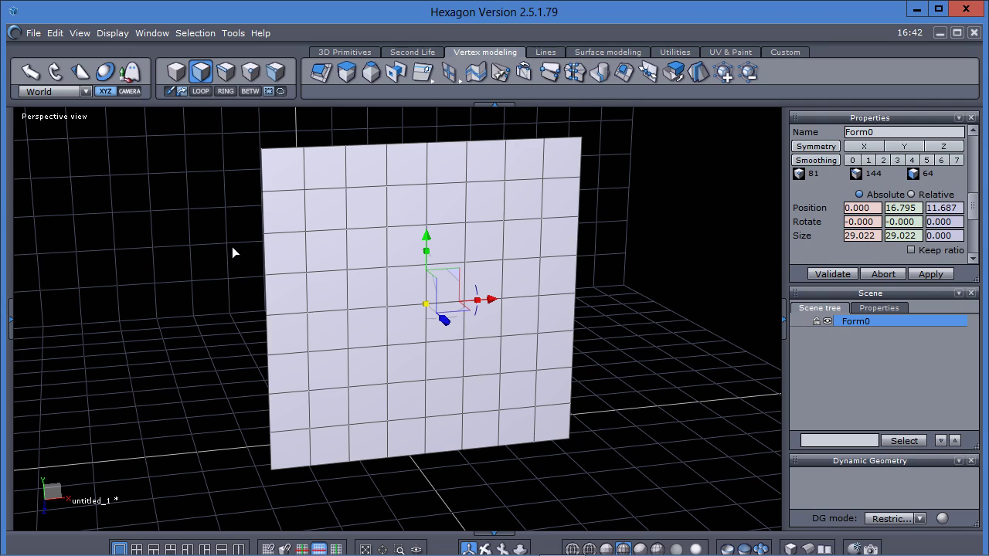
{"action": "middle_click_drag", "start_coordinate": [231, 244], "coordinate": [230, 240]}
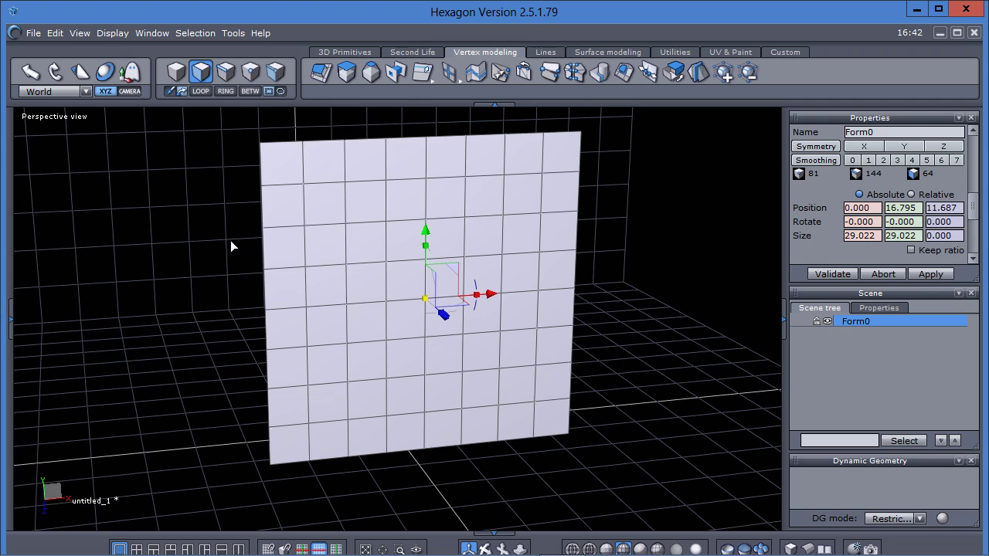
{"action": "middle_click_drag", "start_coordinate": [385, 277], "coordinate": [354, 281]}
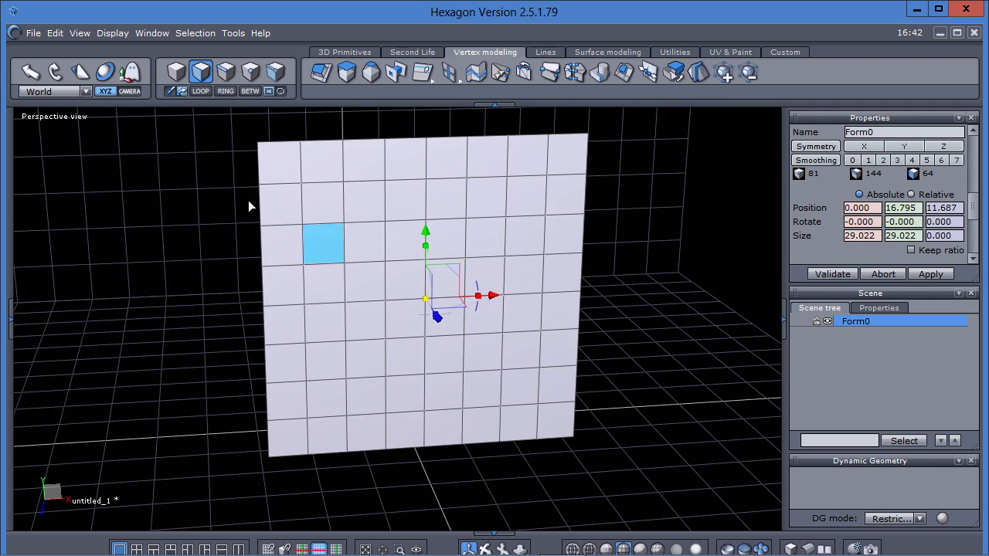
- Switch to object selection mode for the grid
{"action": "left_click", "coordinate": [176, 71]}
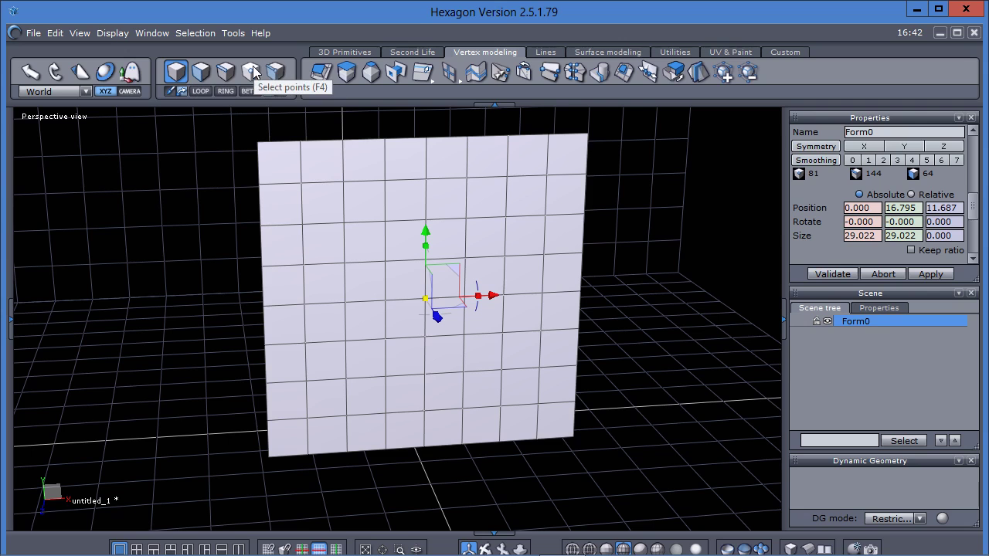
{"action": "key", "text": "ctrl+2"}
{"action": "left_click_drag", "start_coordinate": [251, 56], "coordinate": [161, 56]}
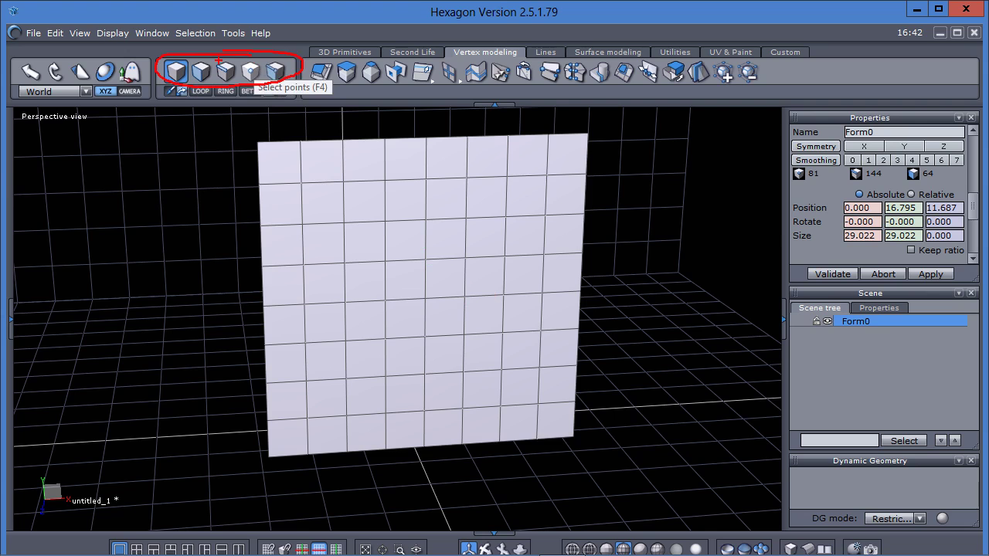
{"action": "key", "text": "Escape"}
{"action": "middle_click_drag", "start_coordinate": [242, 251], "coordinate": [245, 247]}
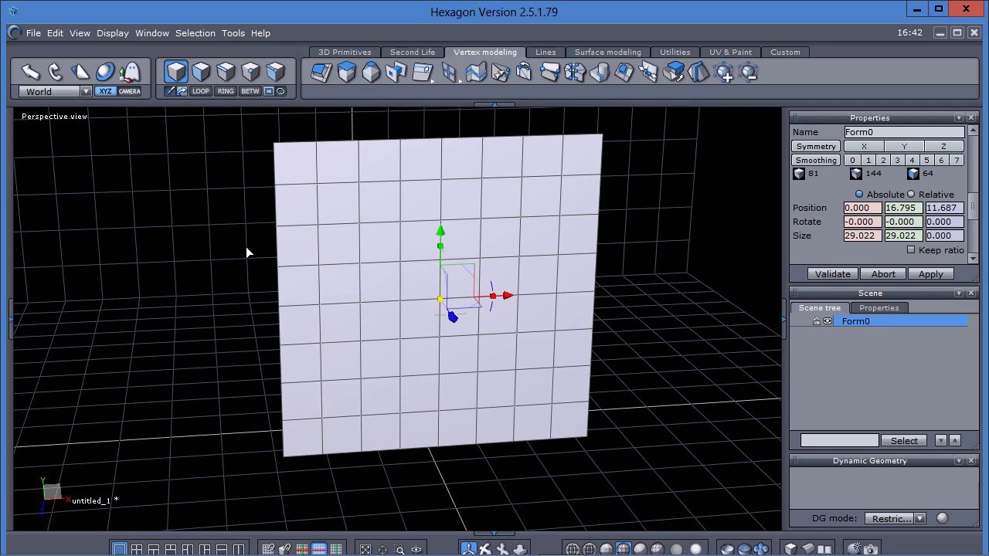
{"action": "right_click_drag", "start_coordinate": [246, 246], "coordinate": [246, 248]}
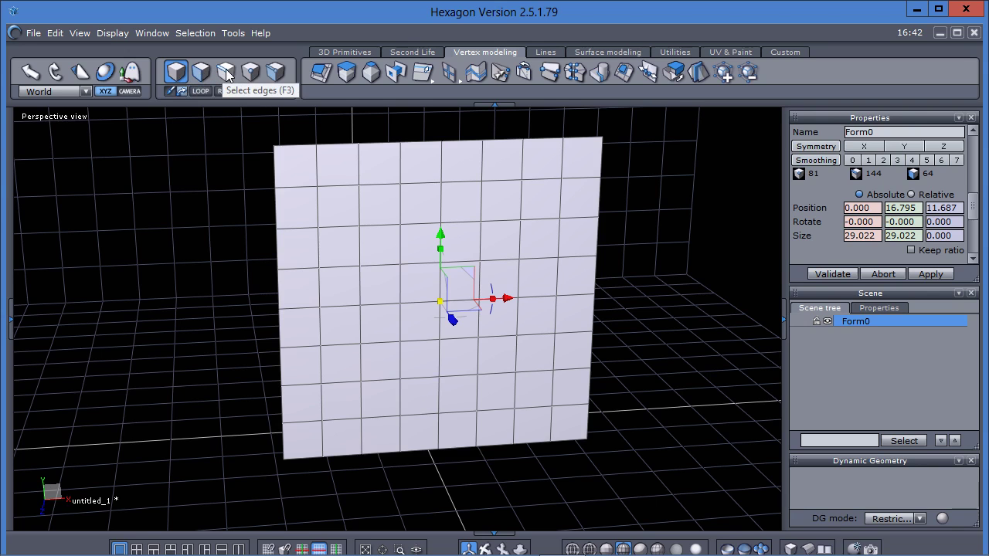
- Switch to Auto select mode and try picking a component in the grid's upper row
{"action": "left_click", "coordinate": [278, 72]}
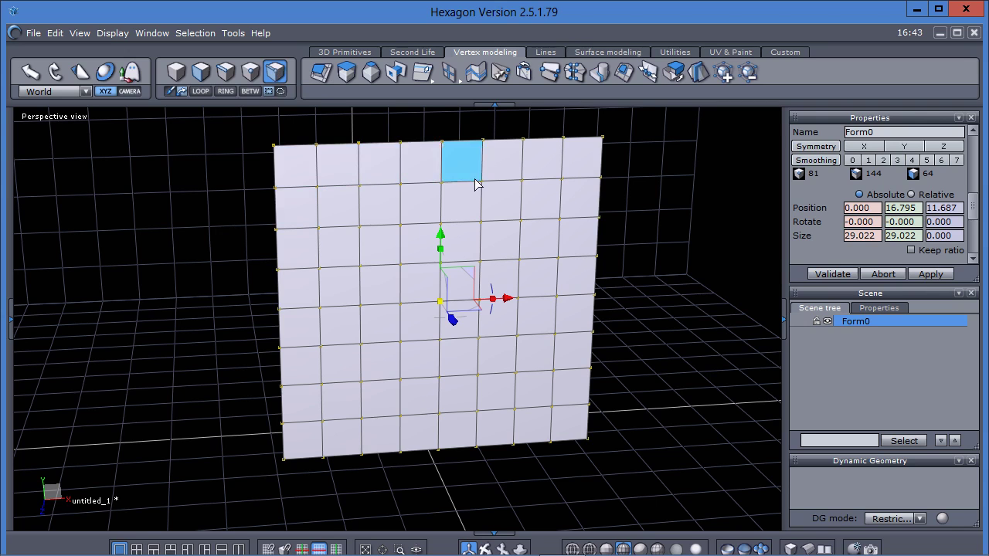
{"action": "left_click", "coordinate": [357, 167]}
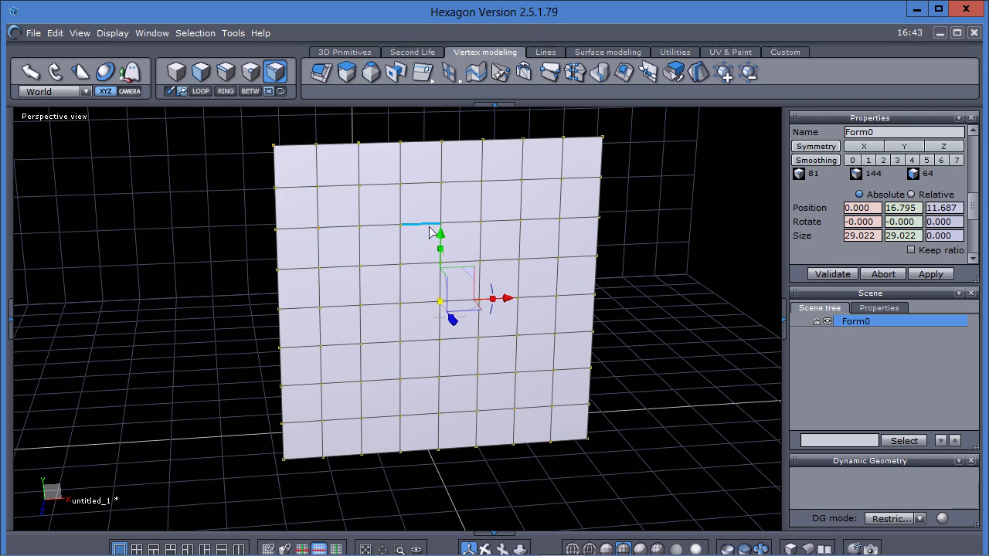
{"action": "left_click", "coordinate": [211, 172]}
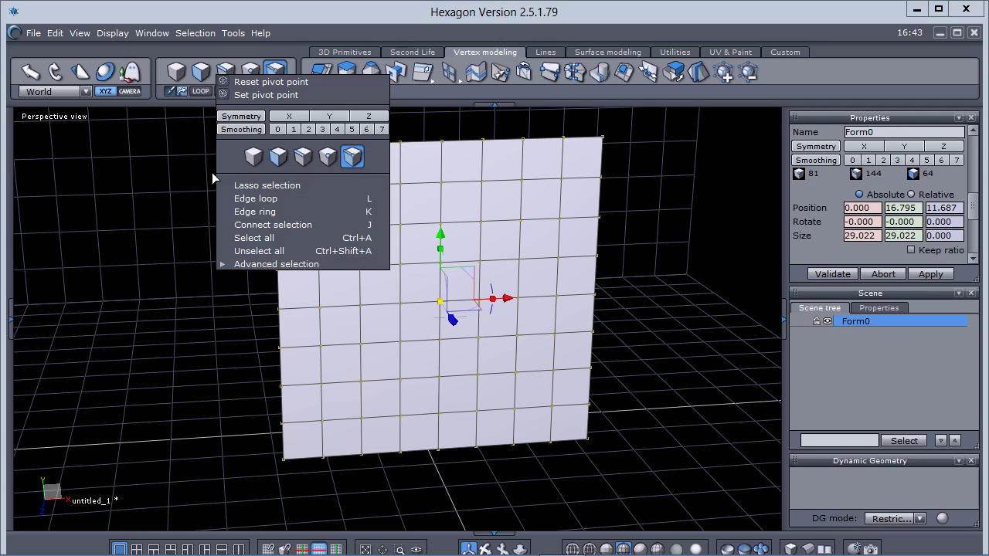
- Look through the available selection commands, including the advanced selection options
{"action": "right_click", "coordinate": [212, 179]}
{"action": "left_click", "coordinate": [190, 184]}
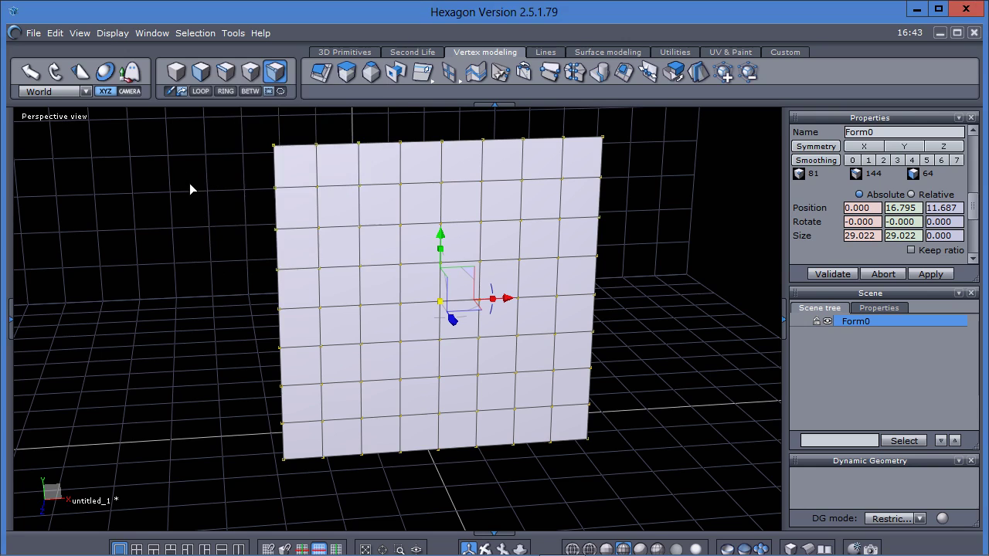
{"action": "right_click", "coordinate": [201, 187]}
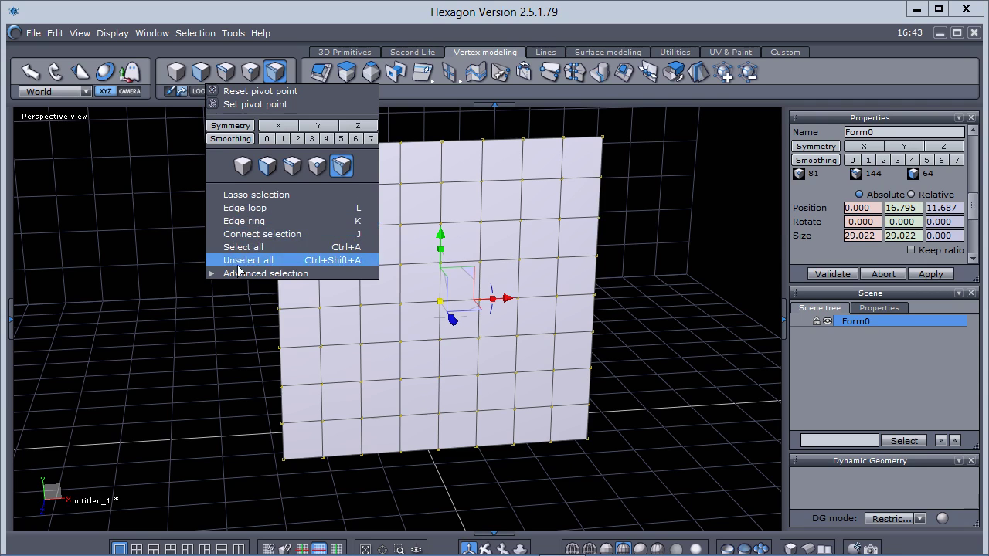
{"action": "mouse_move", "coordinate": [235, 275]}
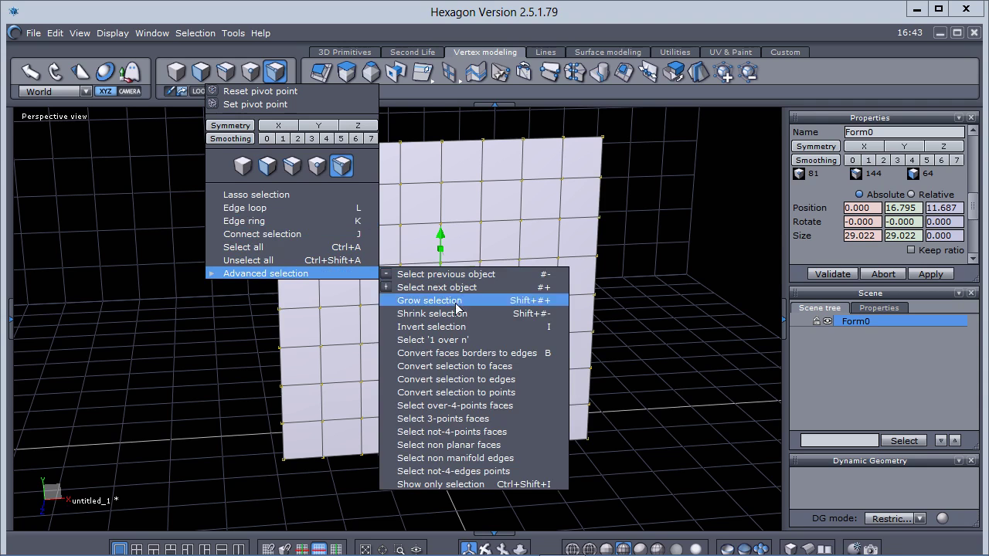
{"action": "left_click", "coordinate": [181, 367]}
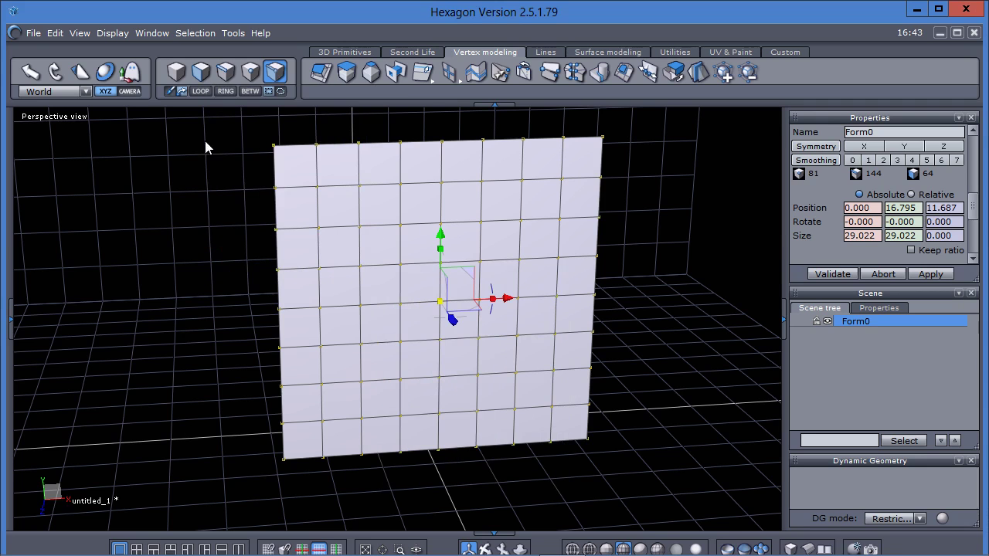
{"action": "left_click", "coordinate": [198, 34]}
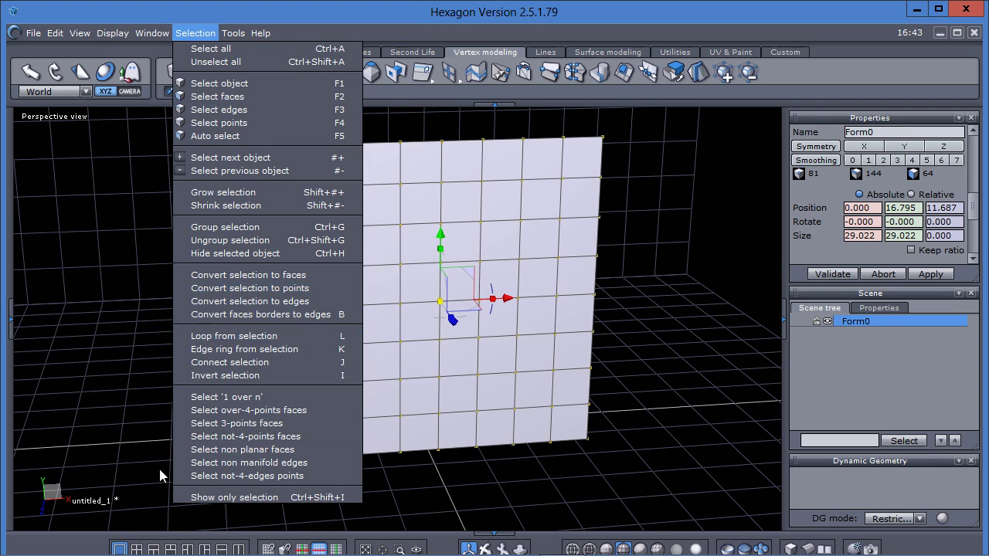
{"action": "left_click", "coordinate": [109, 283]}
- In face mode, select the fourth face down the grid's left edge, loop it vertically and horizontally, and clear the selection
{"action": "middle_click_drag", "start_coordinate": [157, 292], "coordinate": [195, 317]}
{"action": "right_click_drag", "start_coordinate": [195, 321], "coordinate": [165, 284]}
{"action": "left_click", "coordinate": [200, 71]}
{"action": "middle_click_drag", "start_coordinate": [165, 278], "coordinate": [165, 278]}
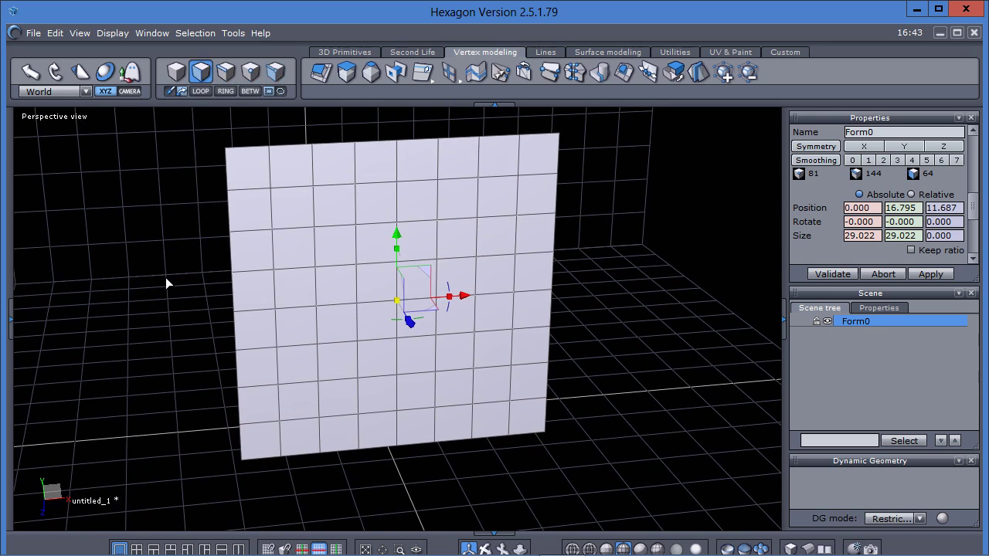
{"action": "left_click", "coordinate": [265, 297]}
{"action": "right_click_drag", "start_coordinate": [156, 302], "coordinate": [156, 304]}
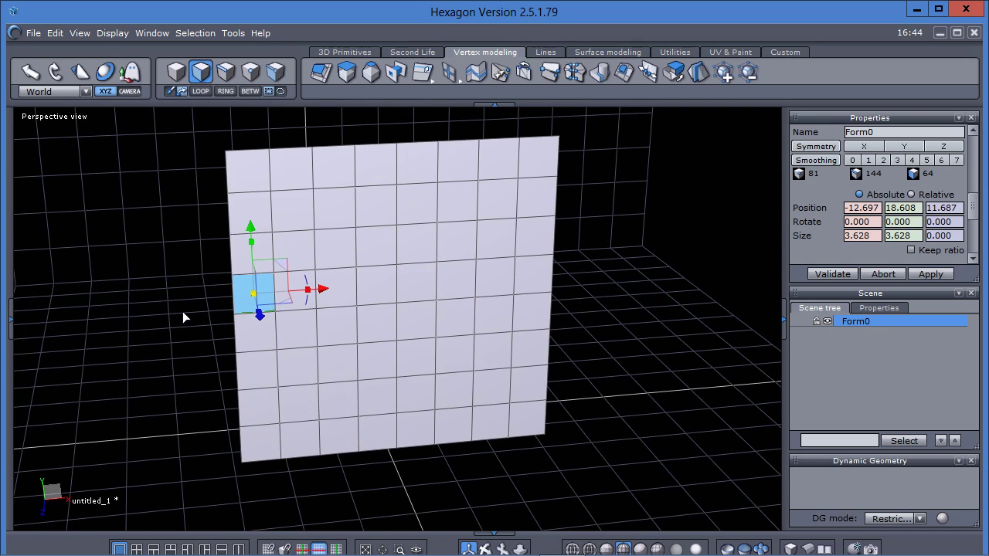
{"action": "left_click", "coordinate": [200, 92]}
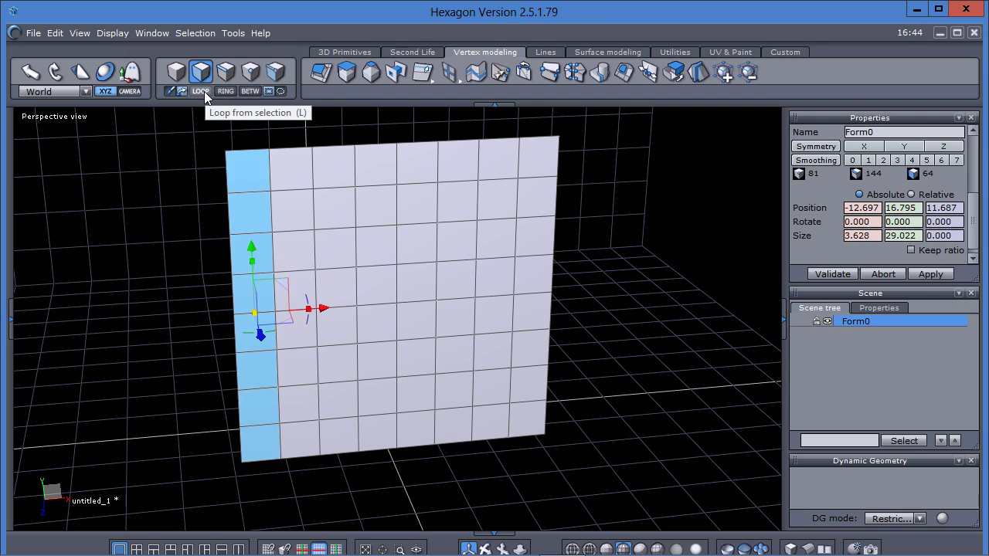
{"action": "left_click", "coordinate": [202, 91]}
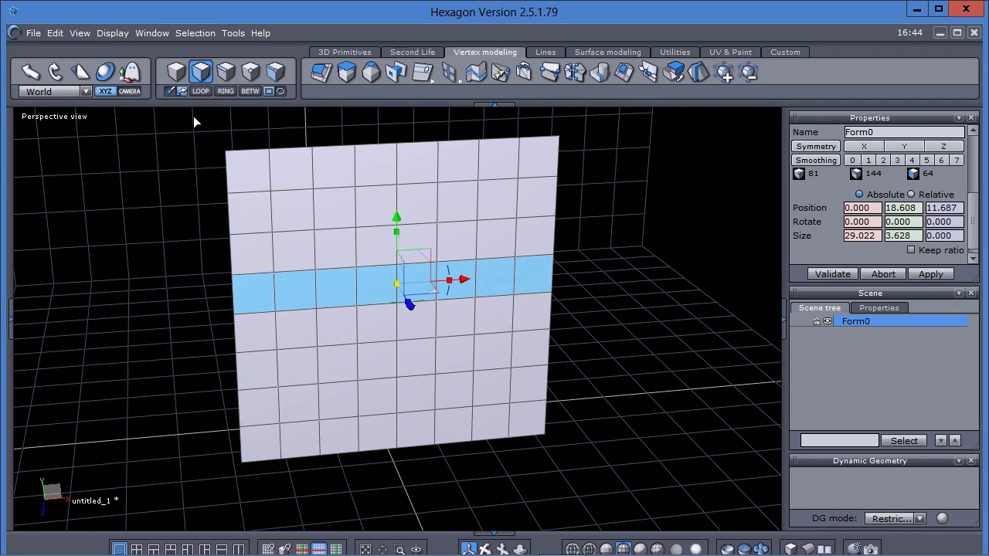
{"action": "left_click", "coordinate": [154, 217]}
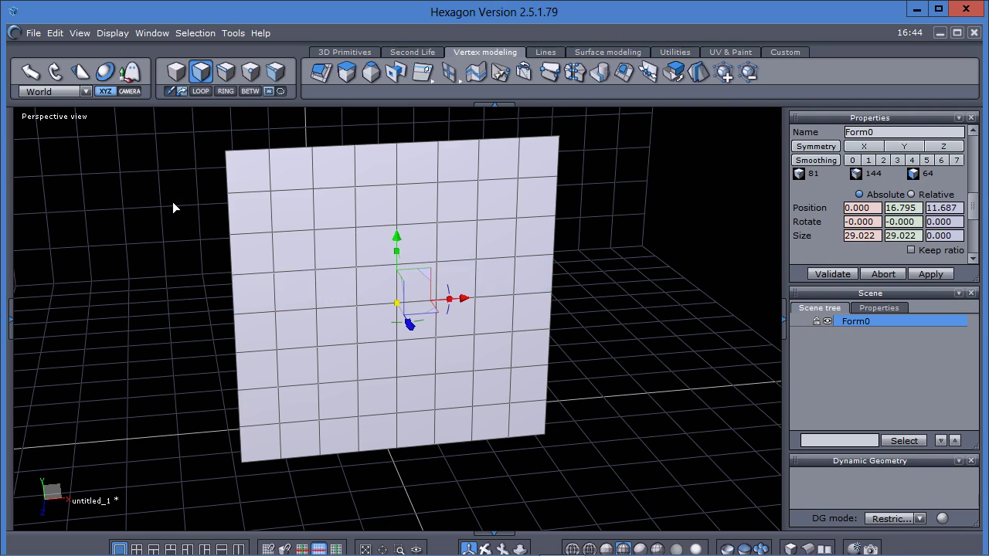
- In edge mode, select the horizontal edge loop between the grid's second and third rows and clear the selection
{"action": "left_click", "coordinate": [225, 71]}
{"action": "left_click", "coordinate": [258, 234]}
{"action": "left_click", "coordinate": [202, 91]}
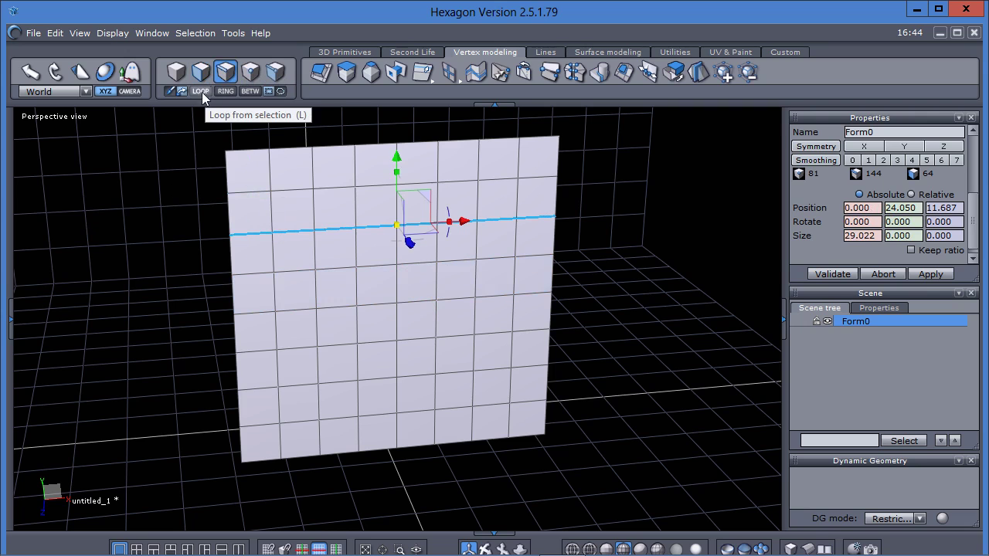
{"action": "left_click", "coordinate": [124, 210]}
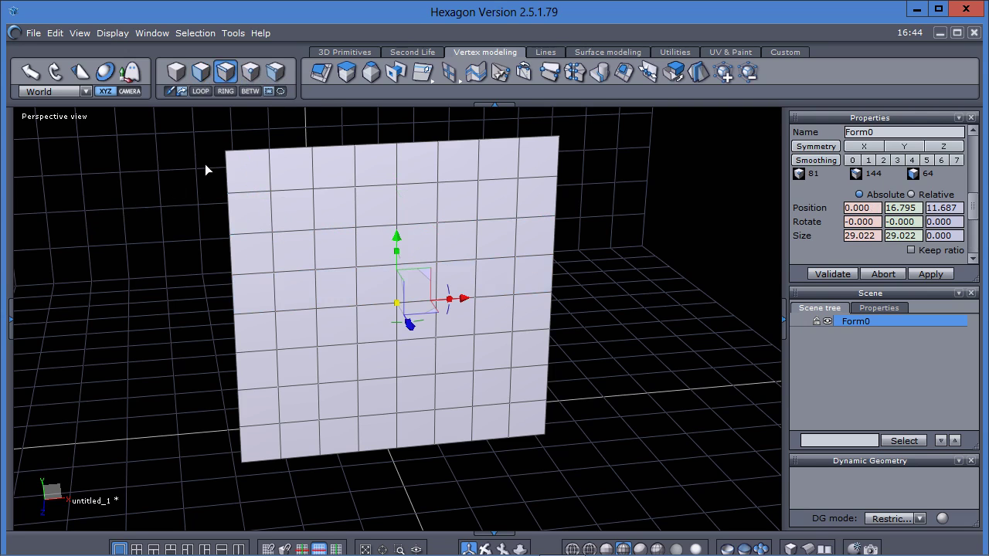
- In point mode, select the left border point between the second and third rows and clear the selection
{"action": "left_click", "coordinate": [250, 73]}
{"action": "left_click", "coordinate": [229, 235]}
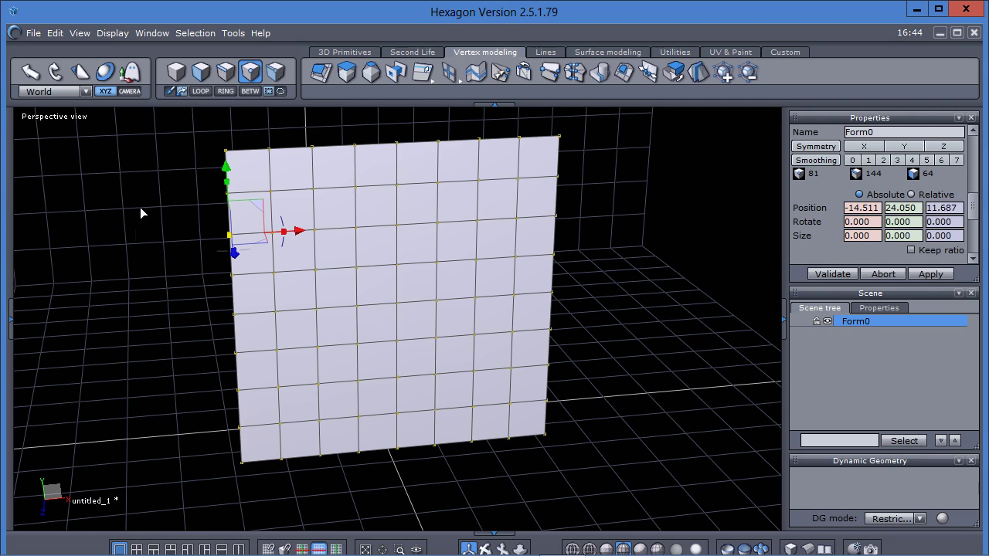
{"action": "left_click", "coordinate": [137, 235]}
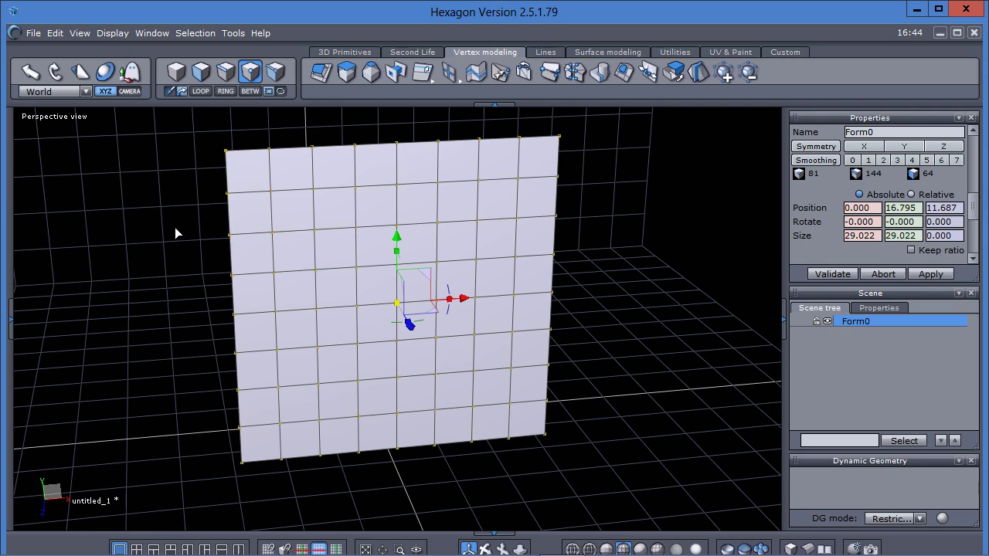
- Select the horizontal edge loop between the grid's third and fourth rows and convert the selection to points
{"action": "left_click", "coordinate": [225, 71]}
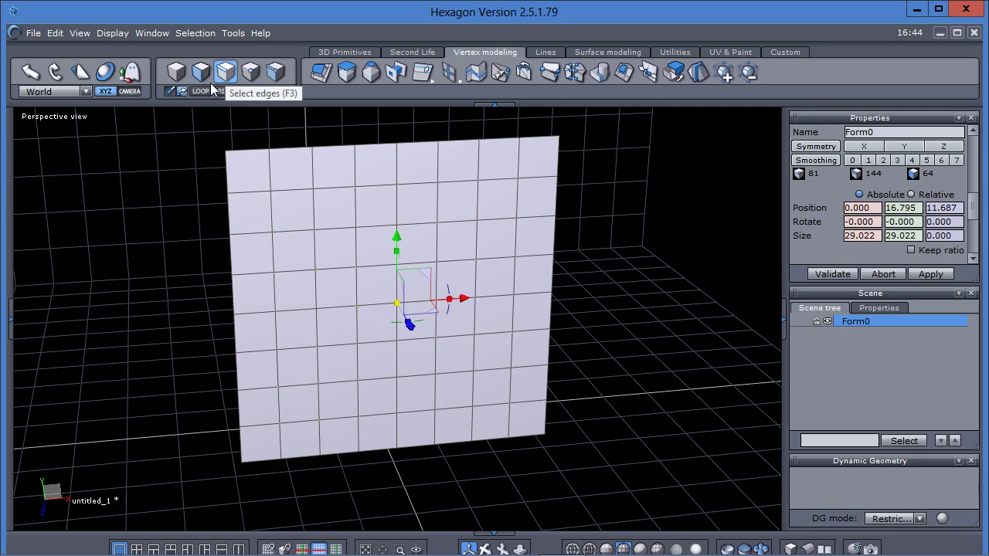
{"action": "left_click", "coordinate": [254, 275]}
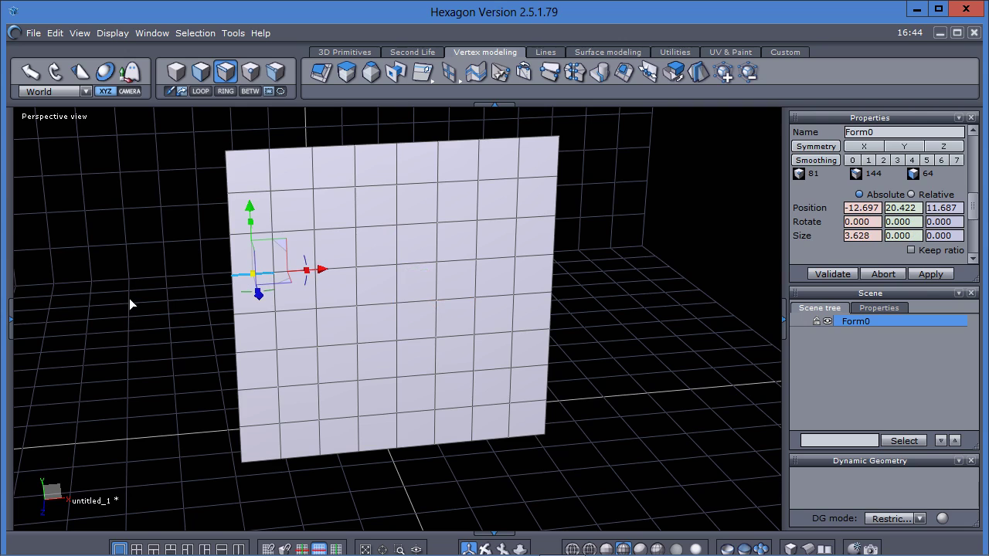
{"action": "left_click", "coordinate": [200, 92]}
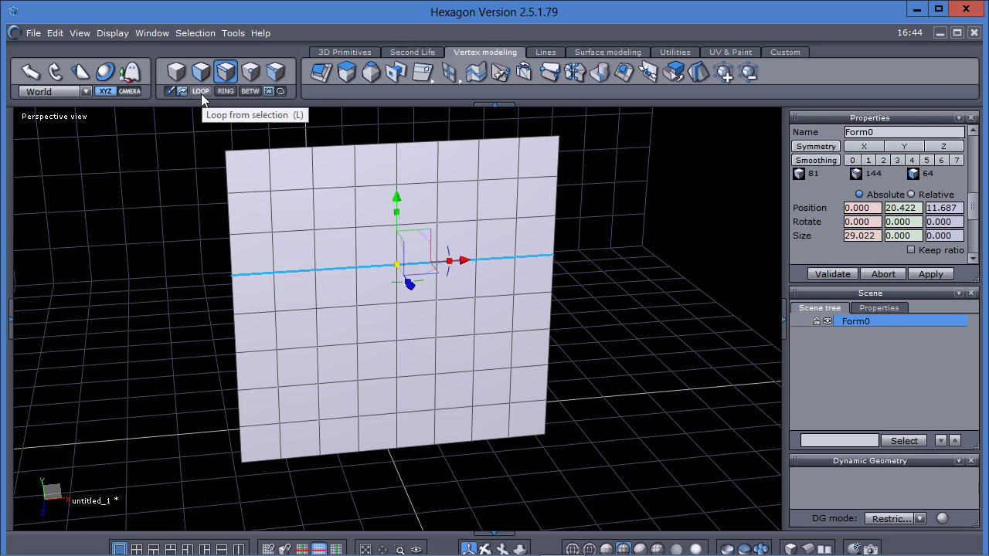
{"action": "middle_click_drag", "start_coordinate": [149, 278], "coordinate": [149, 280]}
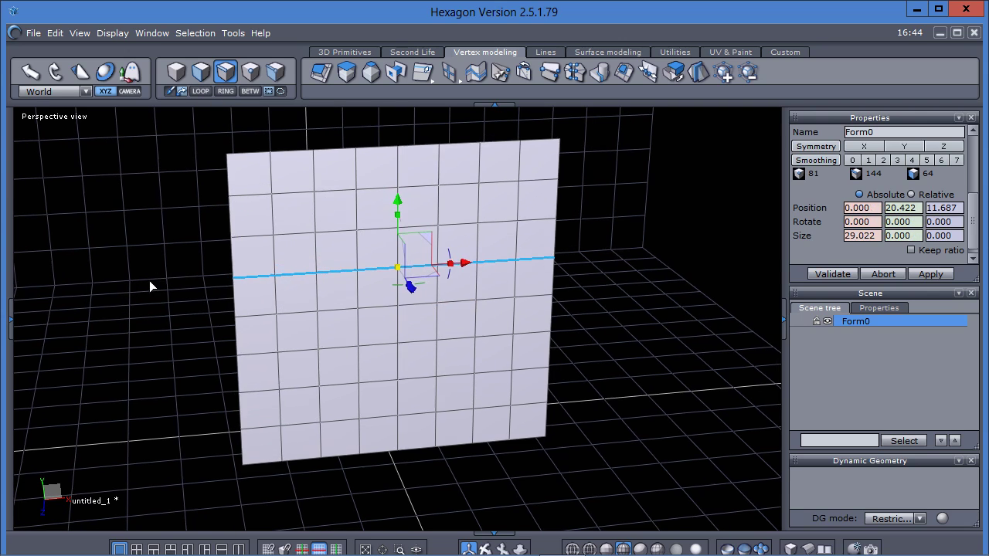
{"action": "left_click", "coordinate": [193, 34]}
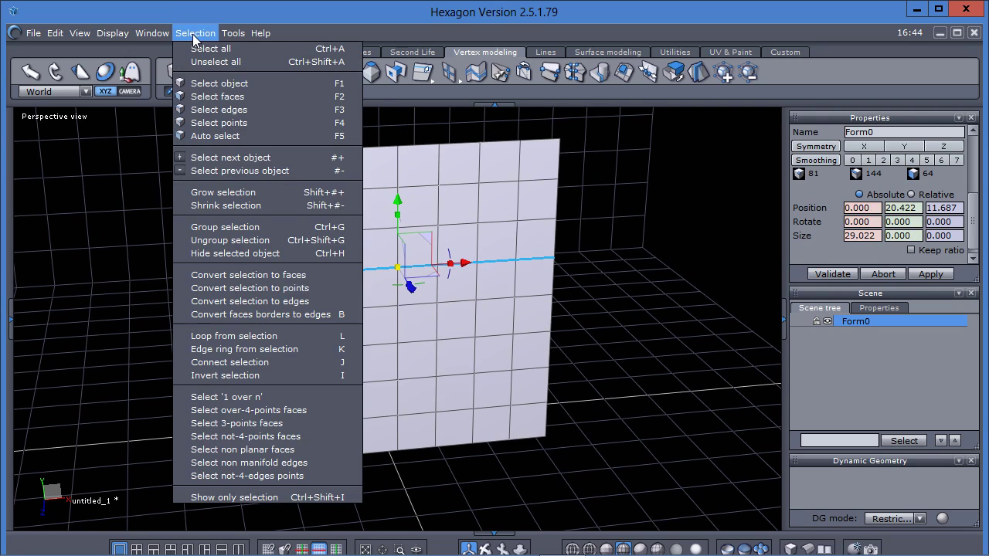
{"action": "left_click", "coordinate": [244, 291]}
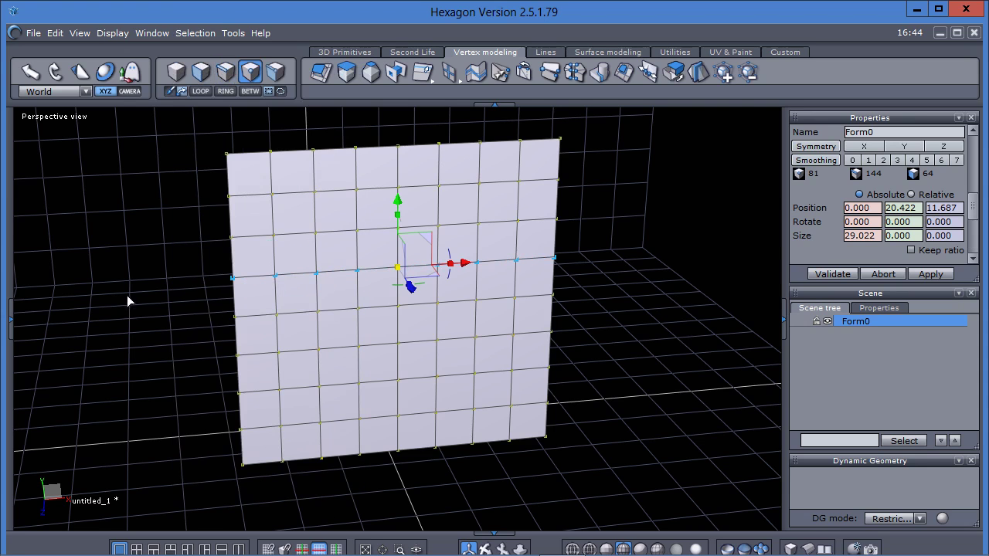
{"action": "scroll", "coordinate": [189, 287], "scroll_direction": "up", "scroll_amount": 2}
{"action": "middle_click_drag", "start_coordinate": [181, 285], "coordinate": [142, 281]}
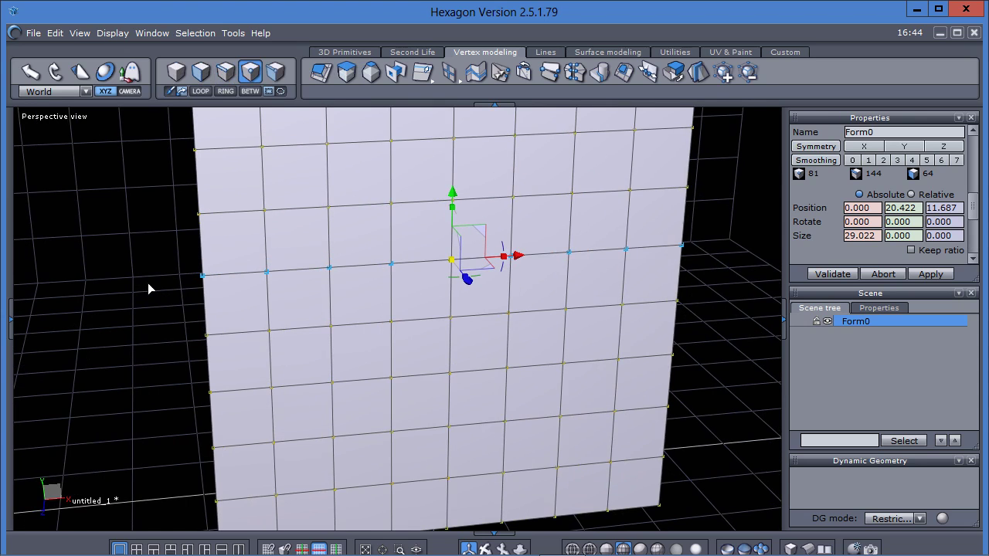
{"action": "scroll", "coordinate": [148, 285], "scroll_direction": "down", "scroll_amount": 2}
{"action": "middle_click_drag", "start_coordinate": [149, 286], "coordinate": [173, 294]}
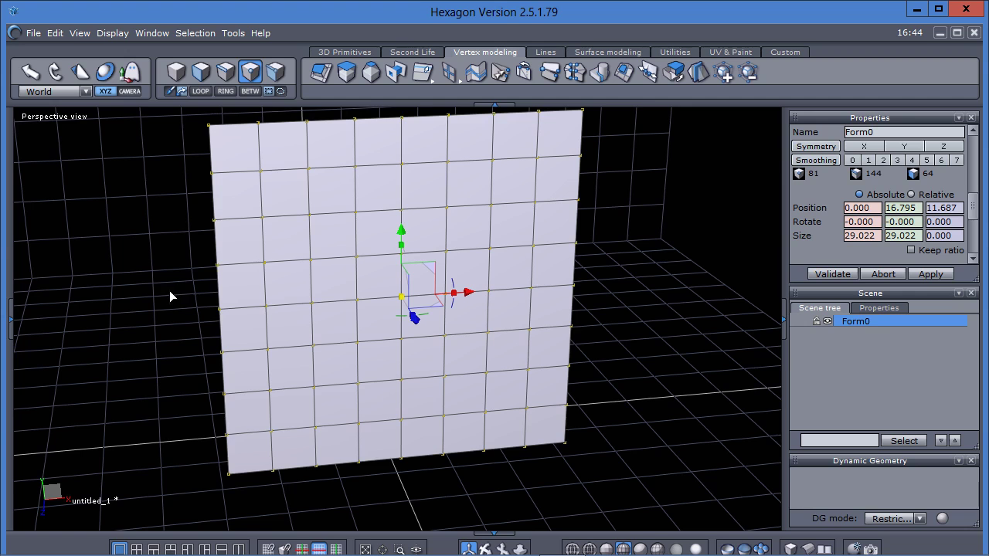
{"action": "right_click_drag", "start_coordinate": [169, 291], "coordinate": [338, 329]}
{"action": "middle_click_drag", "start_coordinate": [334, 308], "coordinate": [332, 319]}
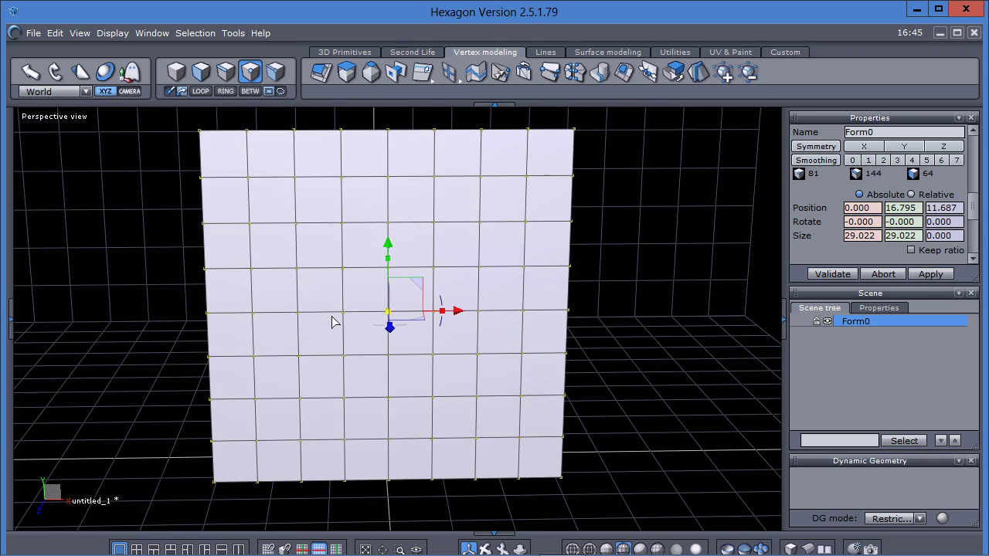
{"action": "scroll", "coordinate": [333, 316], "scroll_direction": "down", "scroll_amount": 2}
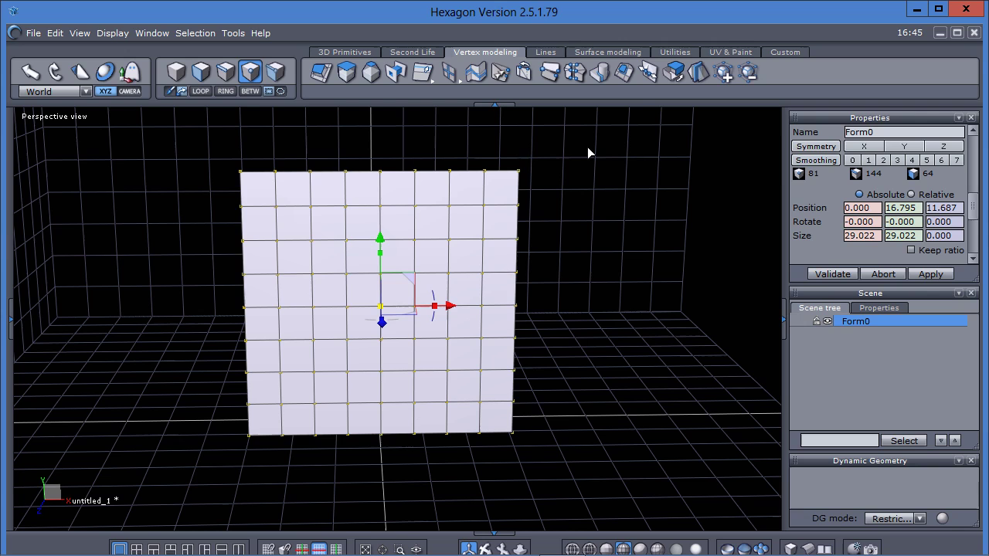
- Box-select the points in the grid's upper-right area, box-select the three-by-four face block there in face mode, and clear the selection
{"action": "left_click_drag", "start_coordinate": [587, 146], "coordinate": [396, 330]}
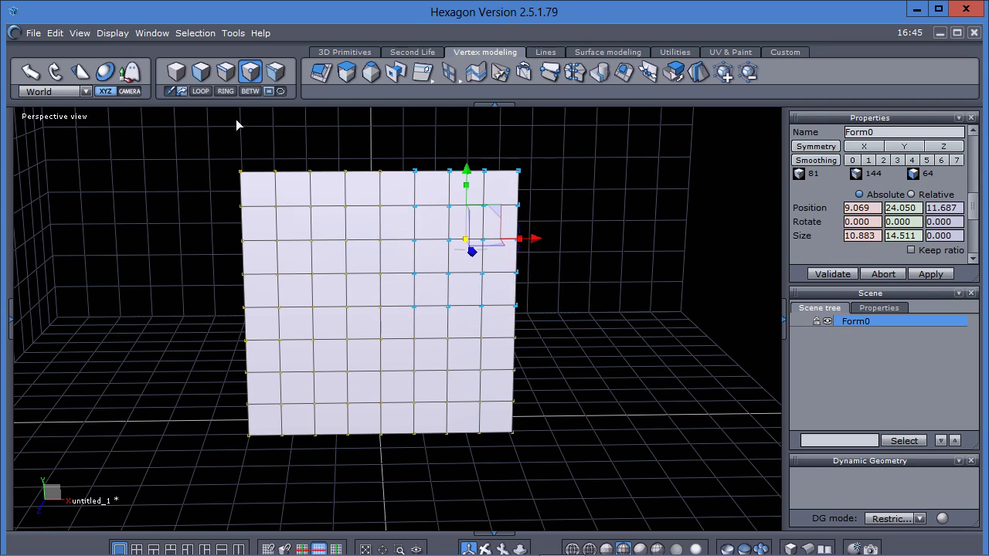
{"action": "left_click", "coordinate": [200, 70]}
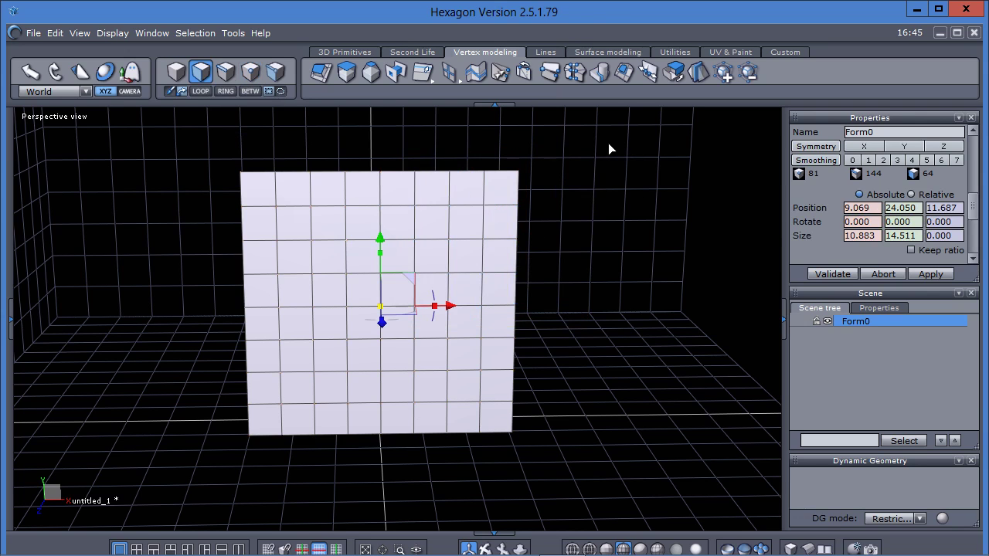
{"action": "left_click_drag", "start_coordinate": [609, 143], "coordinate": [387, 337]}
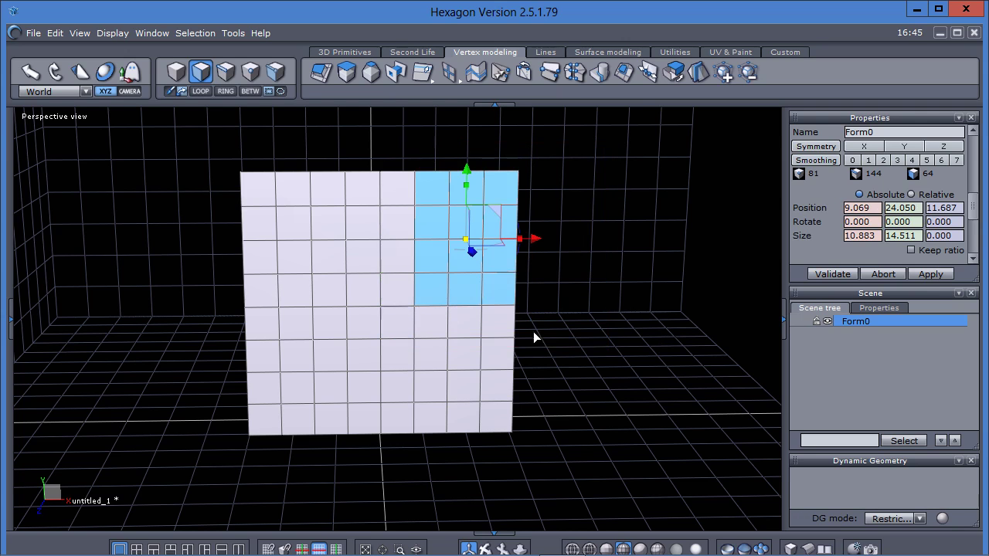
{"action": "scroll", "coordinate": [544, 325], "scroll_direction": "up", "scroll_amount": 3}
{"action": "middle_click_drag", "start_coordinate": [562, 302], "coordinate": [588, 304]}
{"action": "left_click", "coordinate": [572, 311]}
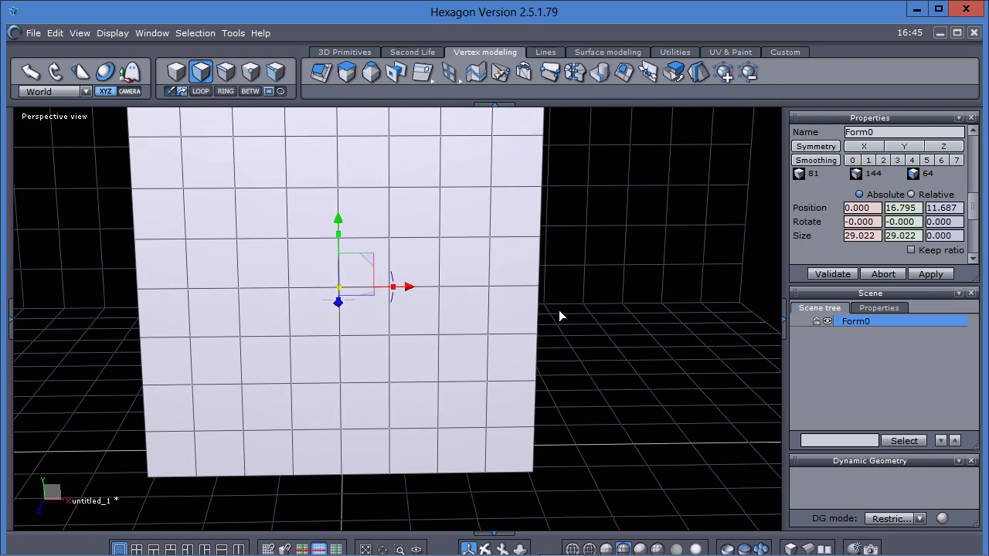
- Select a face on the grid's right edge, clear it, and draw a selection rectangle around the faces below the edge's middle
{"action": "left_click", "coordinate": [512, 306]}
{"action": "left_click", "coordinate": [656, 296]}
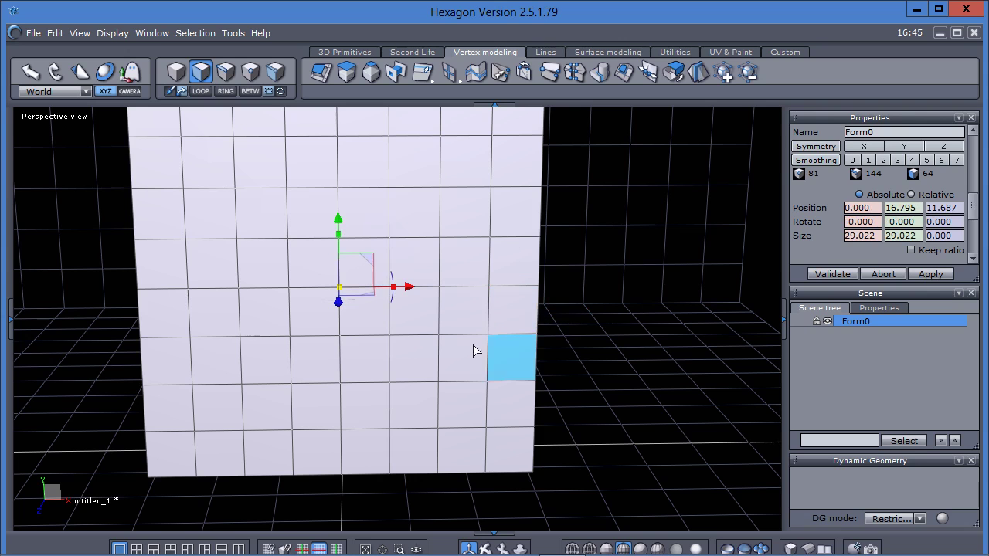
{"action": "left_click_drag", "start_coordinate": [461, 266], "coordinate": [582, 352]}
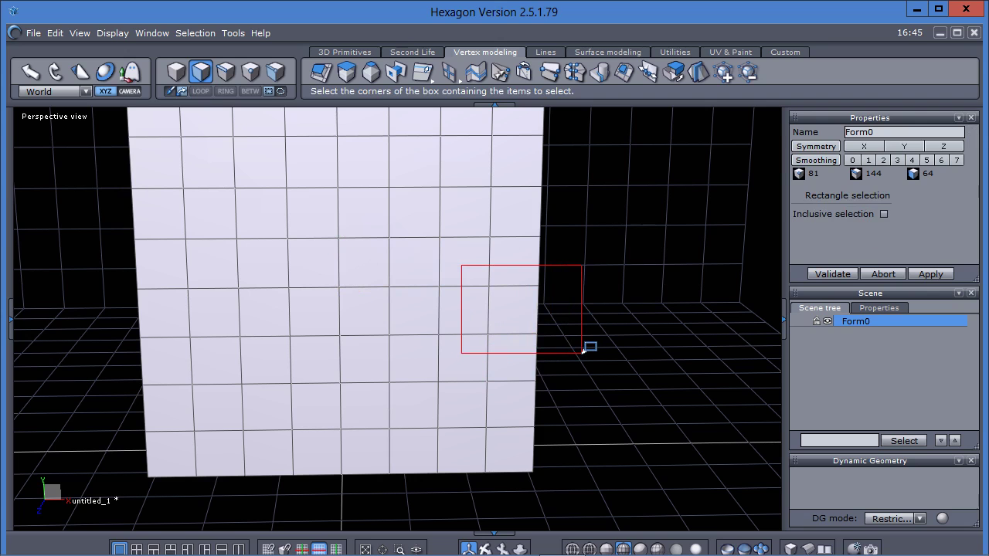
{"action": "left_click_drag", "start_coordinate": [583, 351], "coordinate": [590, 348]}
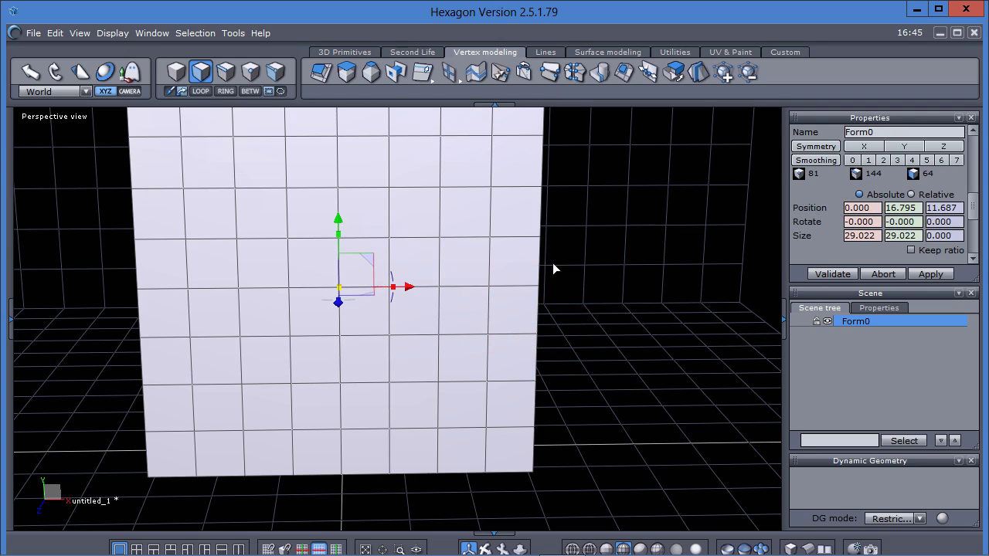
- Draw selection rectangles from outside the grid's right edge over the upper-right faces and clear the selection
{"action": "left_click_drag", "start_coordinate": [568, 201], "coordinate": [484, 224]}
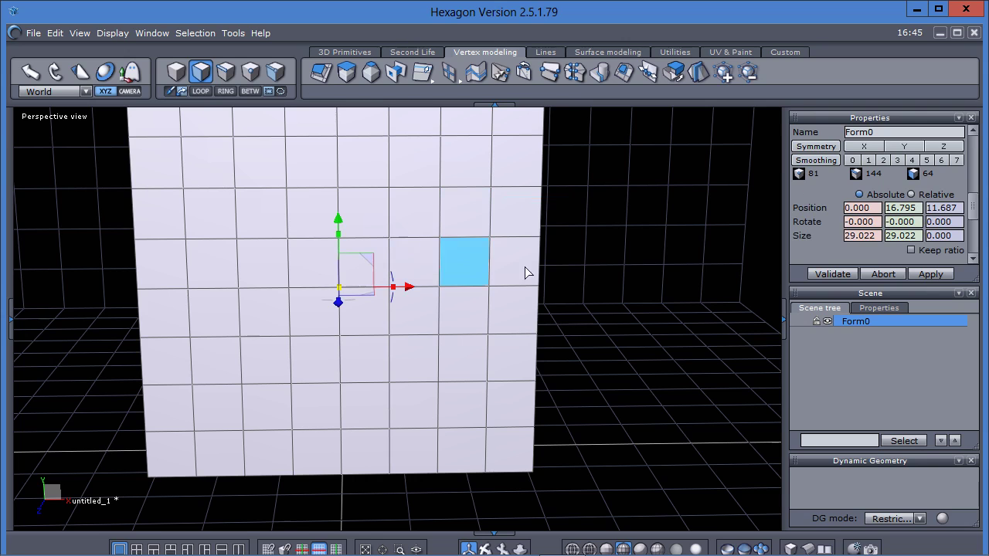
{"action": "left_click_drag", "start_coordinate": [569, 203], "coordinate": [490, 228]}
{"action": "left_click_drag", "start_coordinate": [557, 249], "coordinate": [618, 250]}
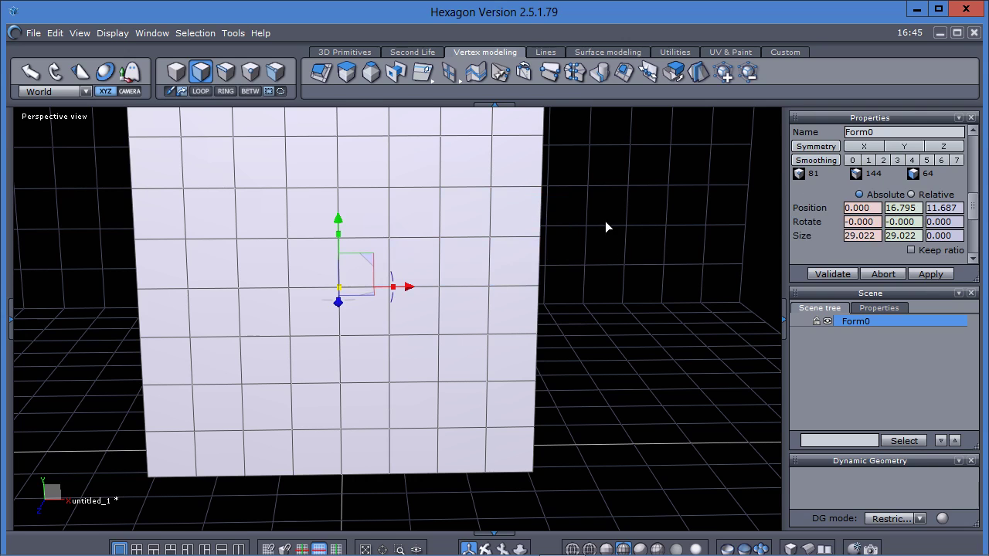
{"action": "left_click_drag", "start_coordinate": [594, 206], "coordinate": [497, 229]}
{"action": "left_click_drag", "start_coordinate": [583, 172], "coordinate": [466, 259]}
{"action": "key", "text": "space"}
{"action": "left_click", "coordinate": [632, 309]}
- Select the third and fourth faces down the right edge, add neighbouring faces leftward along those rows, and clear the selection
{"action": "scroll", "coordinate": [593, 308], "scroll_direction": "down", "scroll_amount": 2}
{"action": "middle_click_drag", "start_coordinate": [592, 298], "coordinate": [591, 303]}
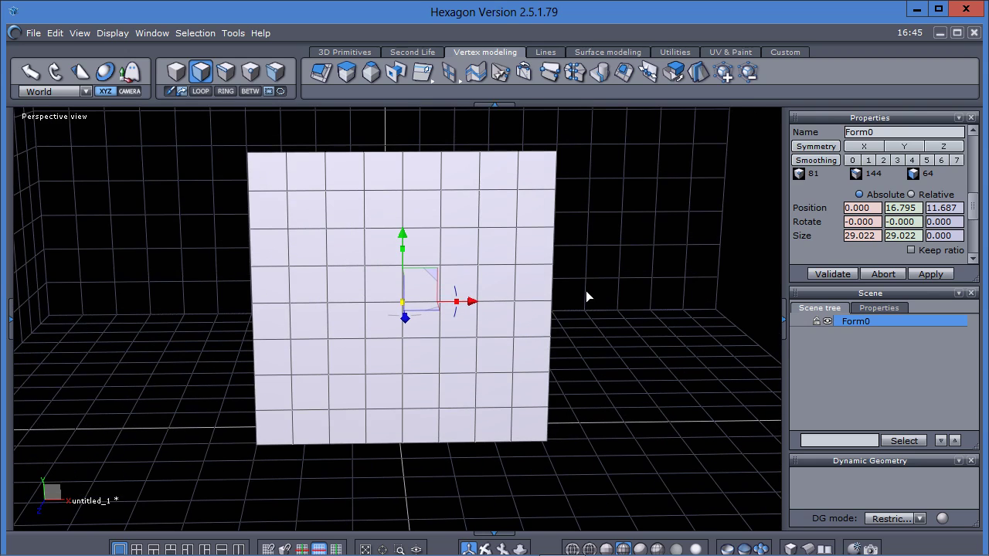
{"action": "scroll", "coordinate": [585, 291], "scroll_direction": "up", "scroll_amount": 3}
{"action": "scroll", "coordinate": [586, 292], "scroll_direction": "down", "scroll_amount": 2}
{"action": "middle_click_drag", "start_coordinate": [586, 292], "coordinate": [600, 300]}
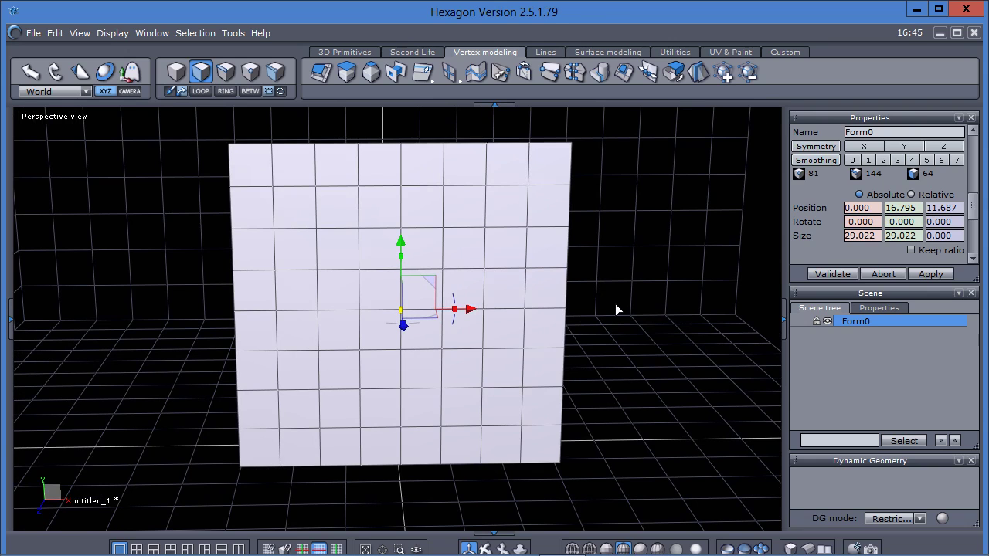
{"action": "left_click", "coordinate": [555, 297]}
{"action": "left_click", "coordinate": [547, 259], "text": "shift"}
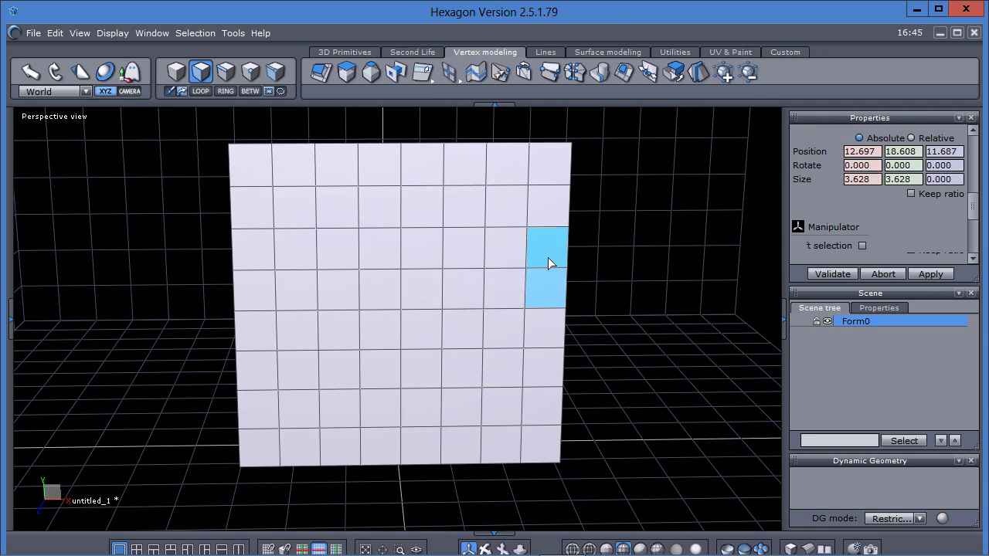
{"action": "left_click", "coordinate": [521, 241], "text": "shift"}
{"action": "mouse_move", "coordinate": [491, 301]}
{"action": "left_mouse_down"}
{"action": "mouse_move", "coordinate": [453, 265]}
{"action": "mouse_move", "coordinate": [432, 284]}
{"action": "mouse_move", "coordinate": [422, 248]}
{"action": "mouse_move", "coordinate": [386, 293]}
{"action": "mouse_move", "coordinate": [367, 245]}
{"action": "mouse_move", "coordinate": [342, 302]}
{"action": "left_mouse_up"}
{"action": "left_click", "coordinate": [672, 286]}
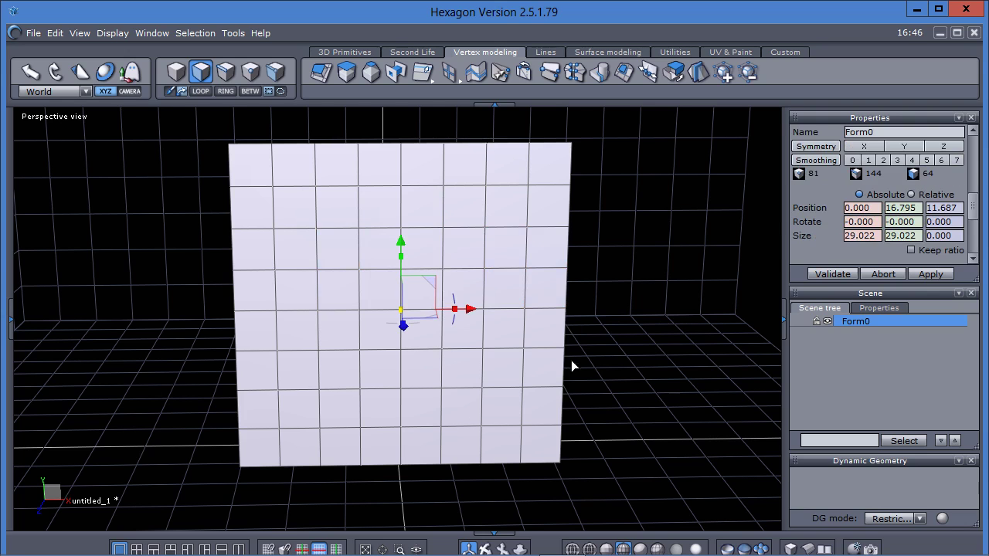
- Select the face in the fourth column and fifth row and grow the selection four times
{"action": "left_click", "coordinate": [379, 332]}
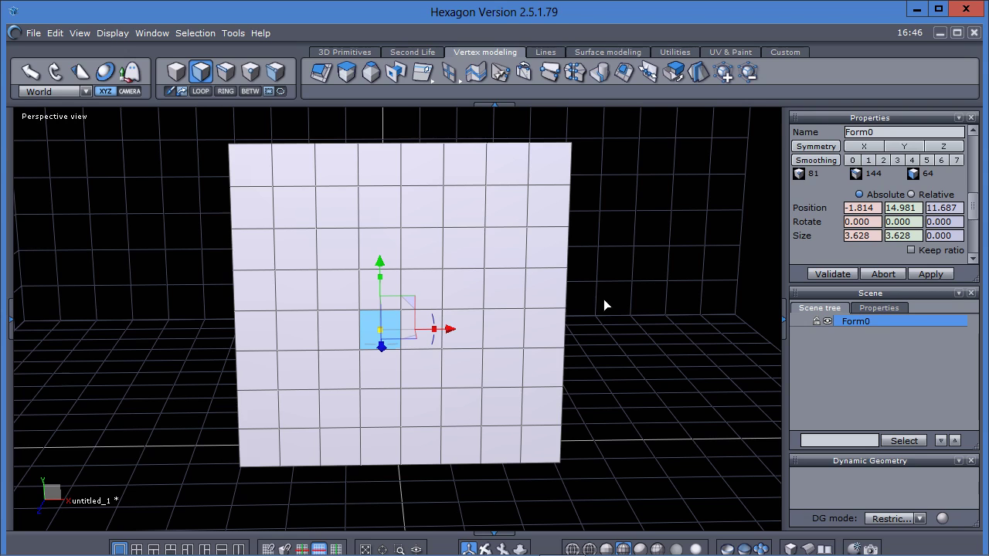
{"action": "key", "text": "shift"}
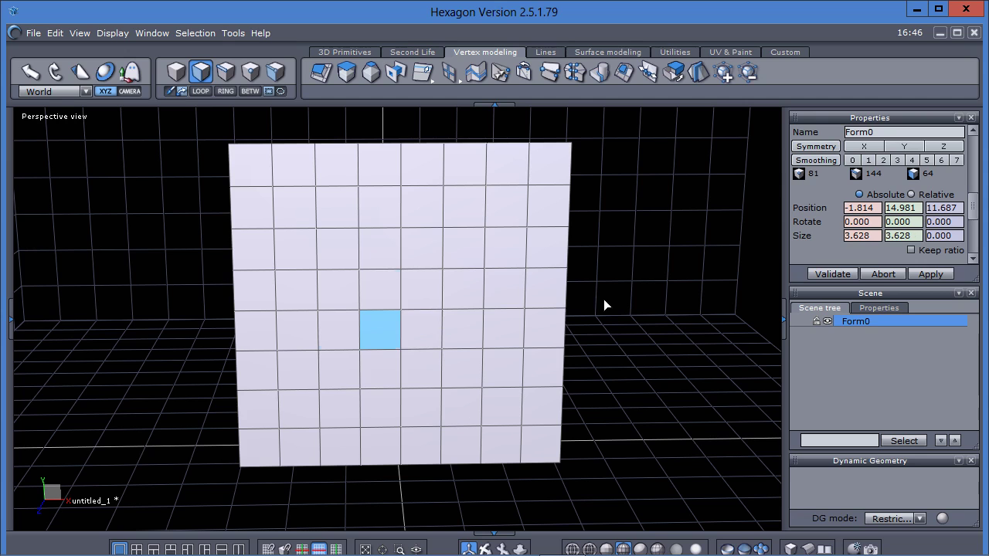
{"action": "key", "text": "Page_Up"}
{"action": "key", "text": "Page_Up"}
{"action": "key", "text": "Page_Up"}
{"action": "key", "text": "Page_Up"}
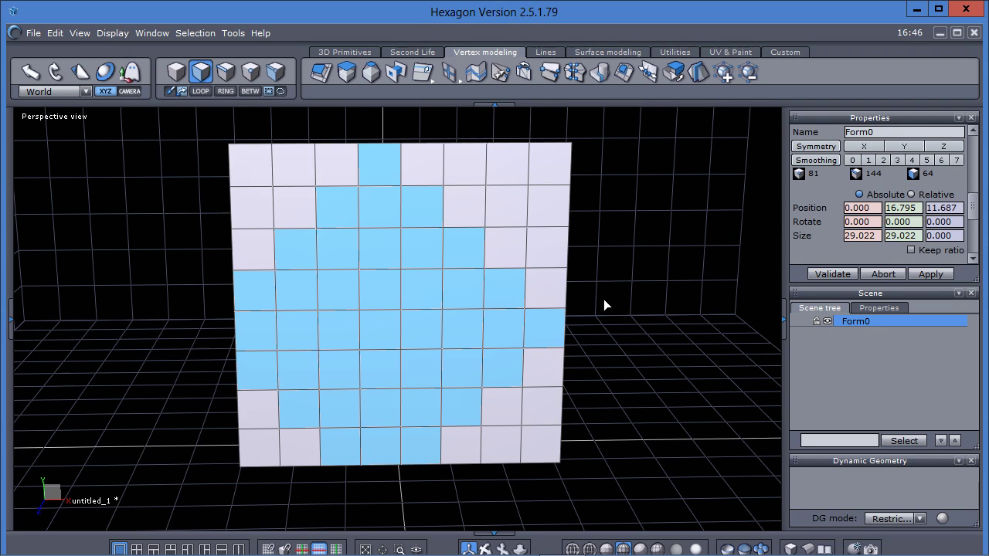
- Shrink the grown face selection four times and clear it
{"action": "key", "text": "Page_Down"}
{"action": "key", "text": "Page_Down"}
{"action": "key", "text": "Page_Down"}
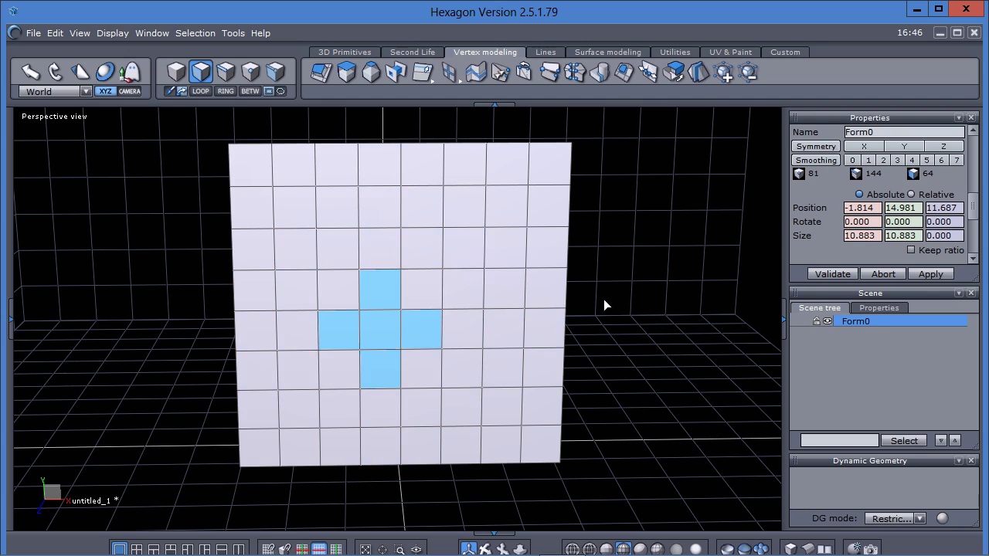
{"action": "key", "text": "Page_Down"}
{"action": "left_click", "coordinate": [644, 288]}
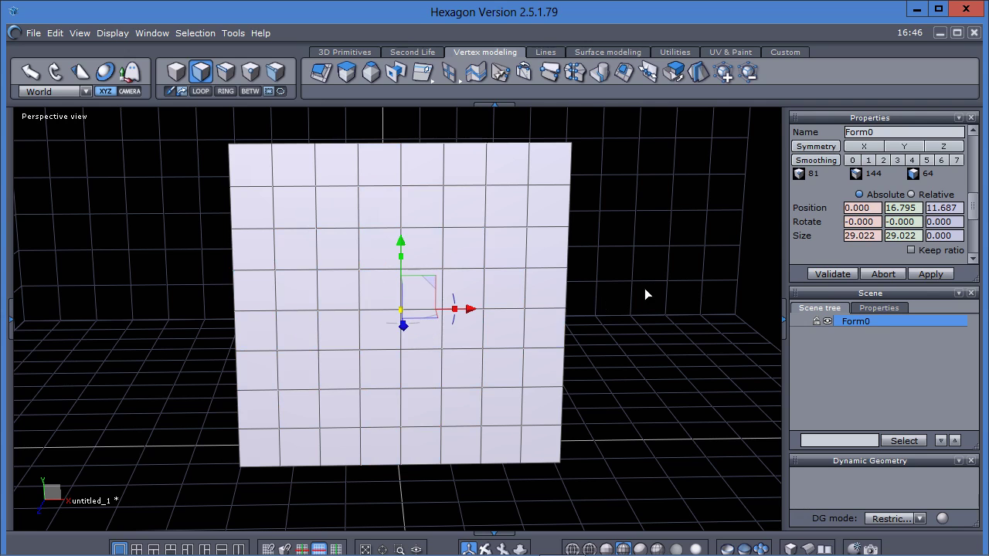
- Loop-select the top row from its leftmost face, paint the selection down the fourth column, and clear it
{"action": "left_click", "coordinate": [257, 174]}
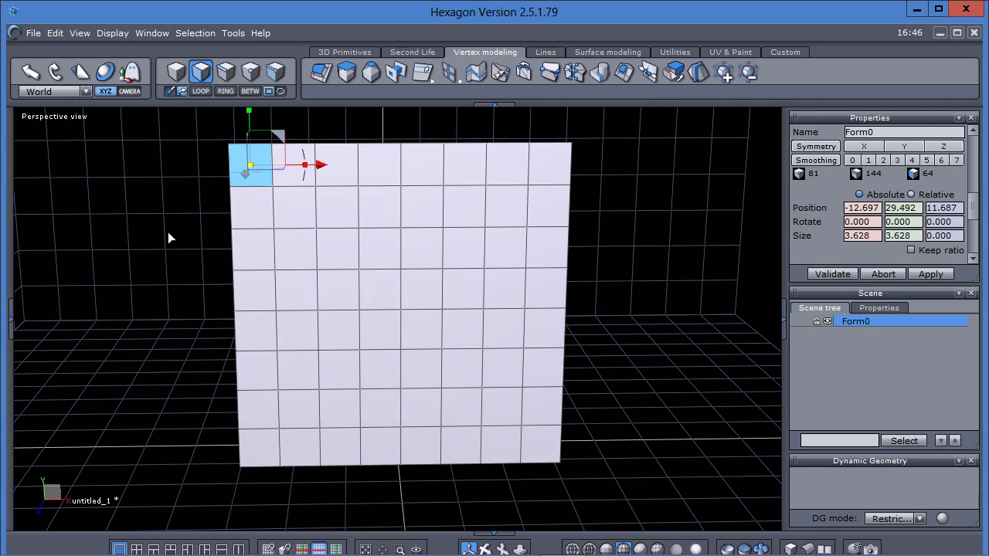
{"action": "left_click", "coordinate": [200, 94]}
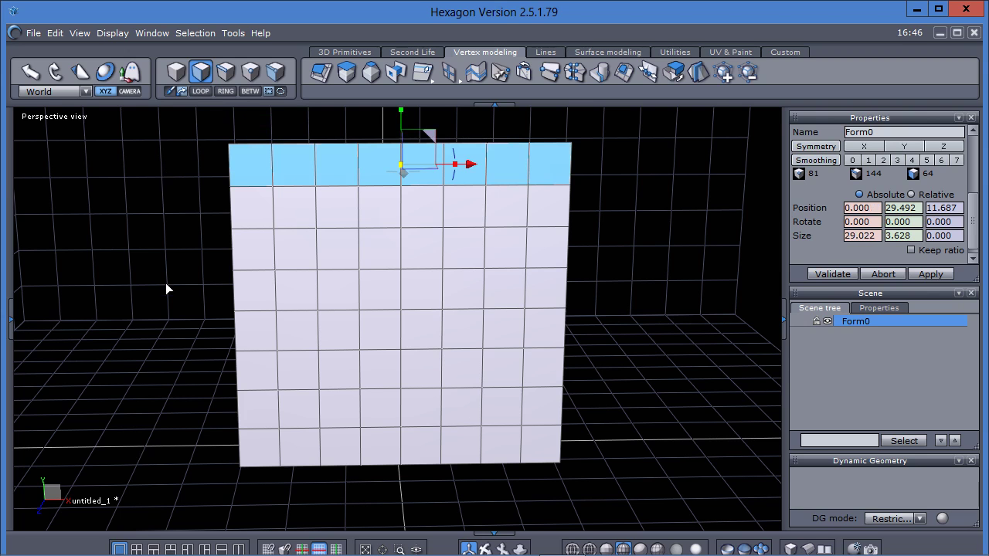
{"action": "mouse_move", "coordinate": [166, 284]}
{"action": "right_mouse_down"}
{"action": "mouse_move", "coordinate": [184, 260]}
{"action": "mouse_move", "coordinate": [202, 271]}
{"action": "mouse_move", "coordinate": [179, 277]}
{"action": "right_mouse_up"}
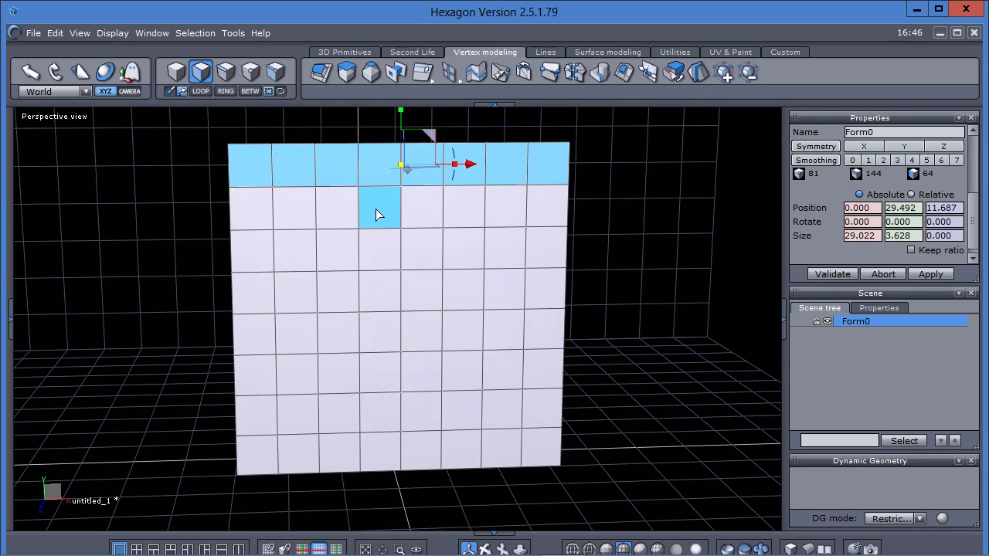
{"action": "key", "text": "ctrl"}
{"action": "left_click_drag", "start_coordinate": [376, 210], "coordinate": [379, 526]}
{"action": "left_click", "coordinate": [173, 358]}
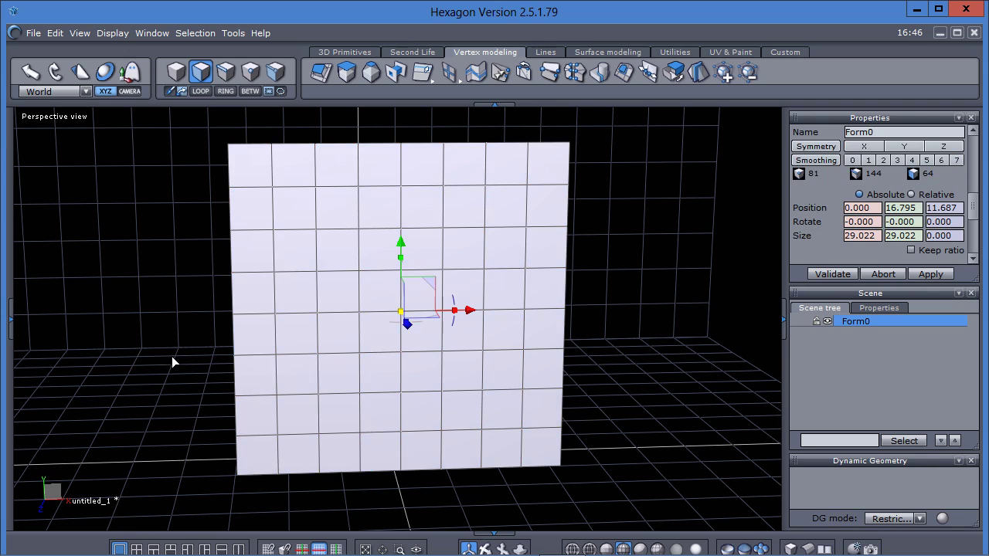
- Select the top-left face, paint diagonal face selections across the grid toward its lower corners, and clear them
{"action": "left_click", "coordinate": [255, 176]}
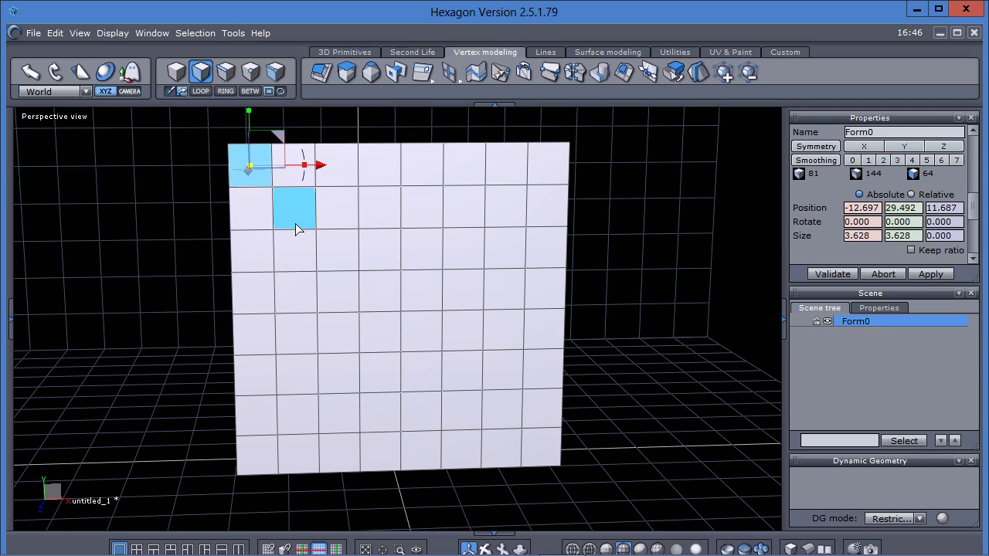
{"action": "key", "text": "ctrl"}
{"action": "left_click_drag", "start_coordinate": [302, 231], "coordinate": [533, 465]}
{"action": "left_click", "coordinate": [105, 327]}
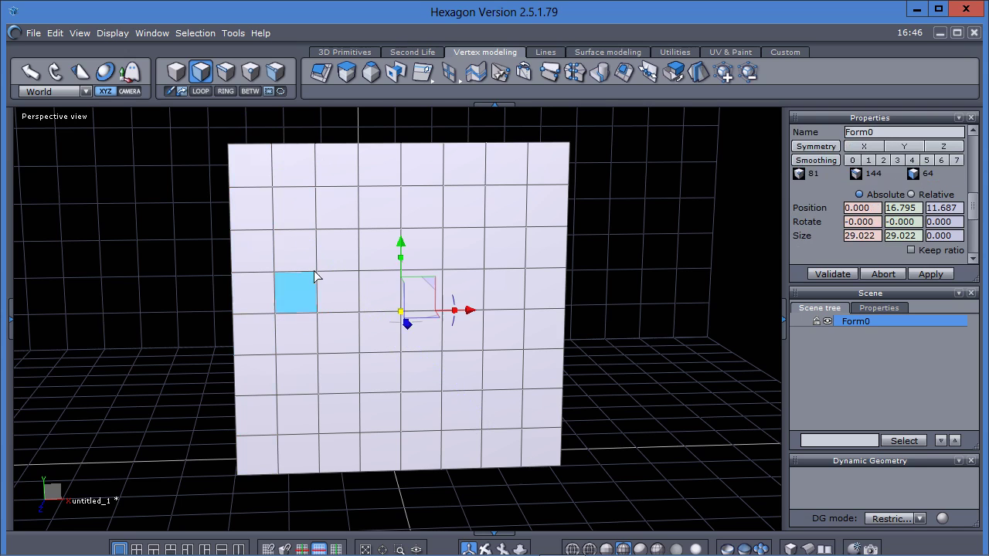
{"action": "mouse_move", "coordinate": [400, 207]}
{"action": "left_mouse_down"}
{"action": "mouse_move", "coordinate": [327, 258]}
{"action": "mouse_move", "coordinate": [432, 271]}
{"action": "mouse_move", "coordinate": [310, 447]}
{"action": "left_mouse_up"}
{"action": "left_click", "coordinate": [96, 311]}
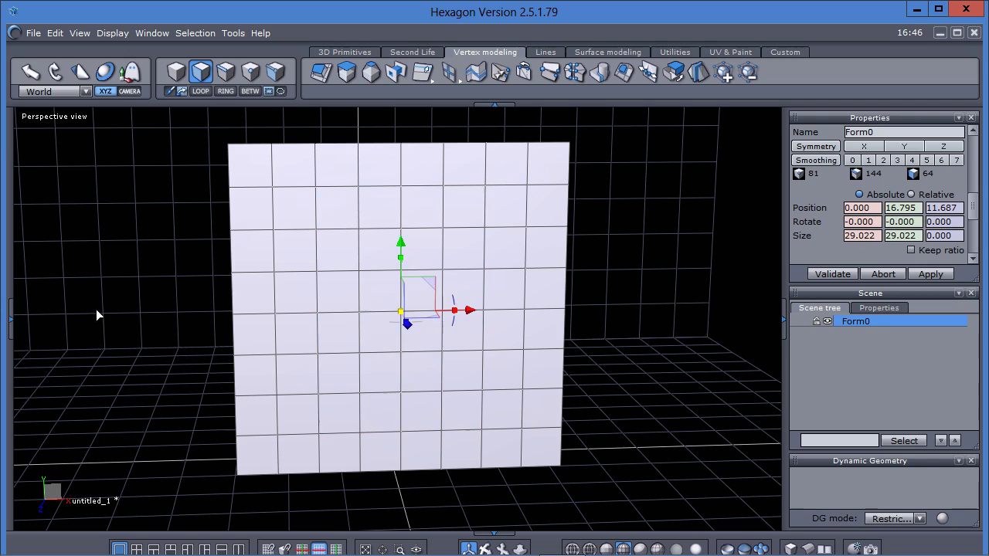
- Paint-select faces across the top row and down the middle columns, add individual faces near the centre, and clear the selection
{"action": "left_click_drag", "start_coordinate": [331, 176], "coordinate": [468, 179]}
{"action": "mouse_move", "coordinate": [376, 232]}
{"action": "left_mouse_down"}
{"action": "mouse_move", "coordinate": [378, 390]}
{"action": "mouse_move", "coordinate": [342, 398]}
{"action": "mouse_move", "coordinate": [348, 519]}
{"action": "left_mouse_up"}
{"action": "left_click", "coordinate": [340, 334], "text": "shift"}
{"action": "left_click", "coordinate": [390, 360], "text": "shift"}
{"action": "left_click", "coordinate": [142, 358]}
{"action": "middle_click_drag", "start_coordinate": [153, 272], "coordinate": [150, 307]}
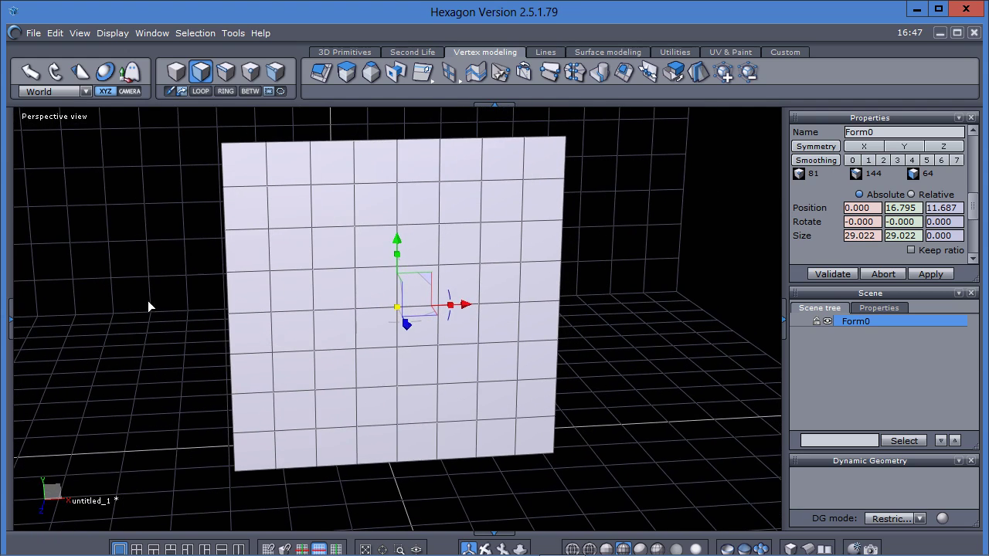
- Select the block of faces four wide and three high in the grid's middle and convert its borders to edges
{"action": "left_click", "coordinate": [198, 33]}
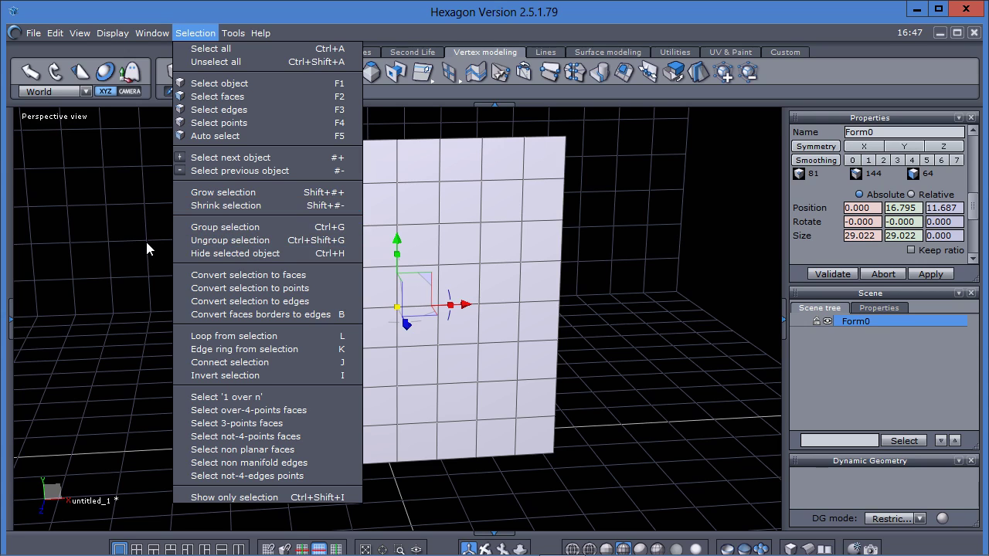
{"action": "left_click", "coordinate": [102, 303]}
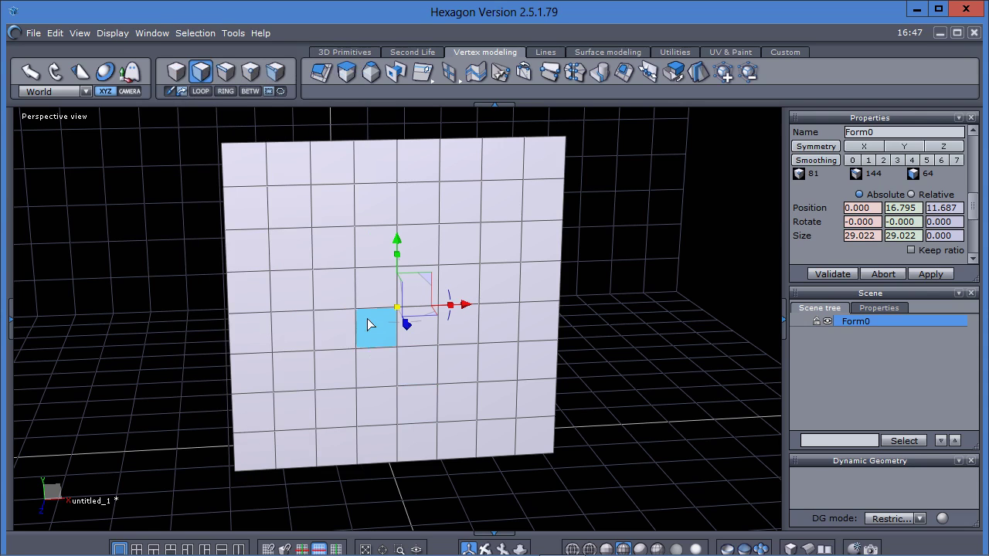
{"action": "mouse_move", "coordinate": [340, 245]}
{"action": "left_mouse_down"}
{"action": "mouse_move", "coordinate": [329, 321]}
{"action": "mouse_move", "coordinate": [412, 337]}
{"action": "mouse_move", "coordinate": [467, 304]}
{"action": "mouse_move", "coordinate": [435, 242]}
{"action": "mouse_move", "coordinate": [393, 290]}
{"action": "mouse_move", "coordinate": [401, 242]}
{"action": "mouse_move", "coordinate": [376, 247]}
{"action": "left_mouse_up"}
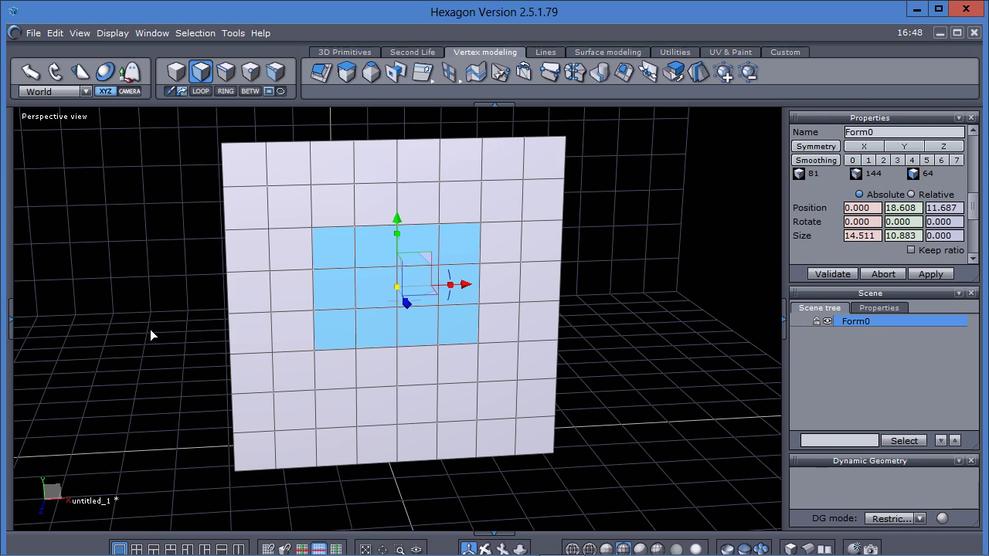
{"action": "key", "text": "F2"}
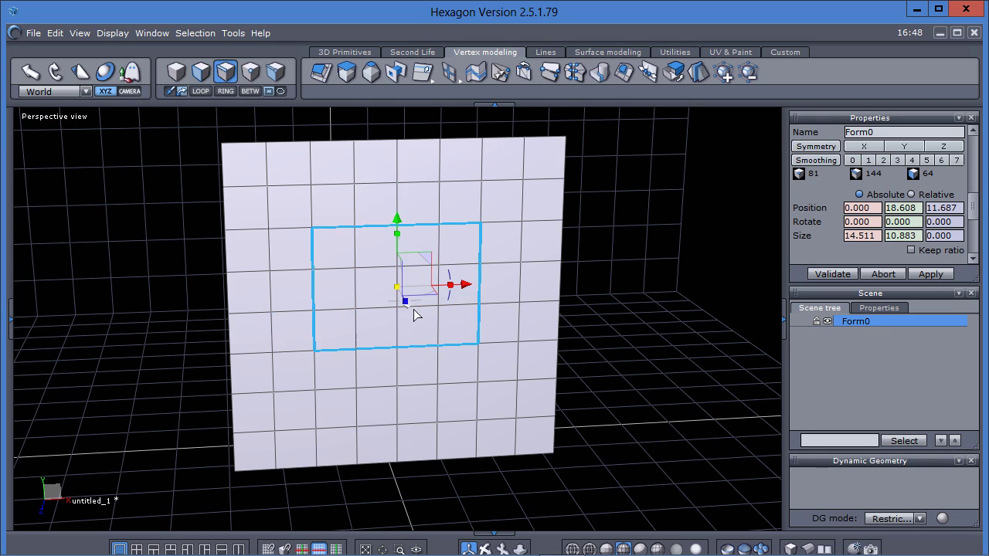
- Try to move the rectangular border edges along the depth axis, undo the move, and clear the edge selection
{"action": "middle_click_drag", "start_coordinate": [414, 314], "coordinate": [422, 349]}
{"action": "left_click_drag", "start_coordinate": [430, 311], "coordinate": [453, 337]}
{"action": "key", "text": "ctrl+z"}
{"action": "key", "text": "ctrl+z"}
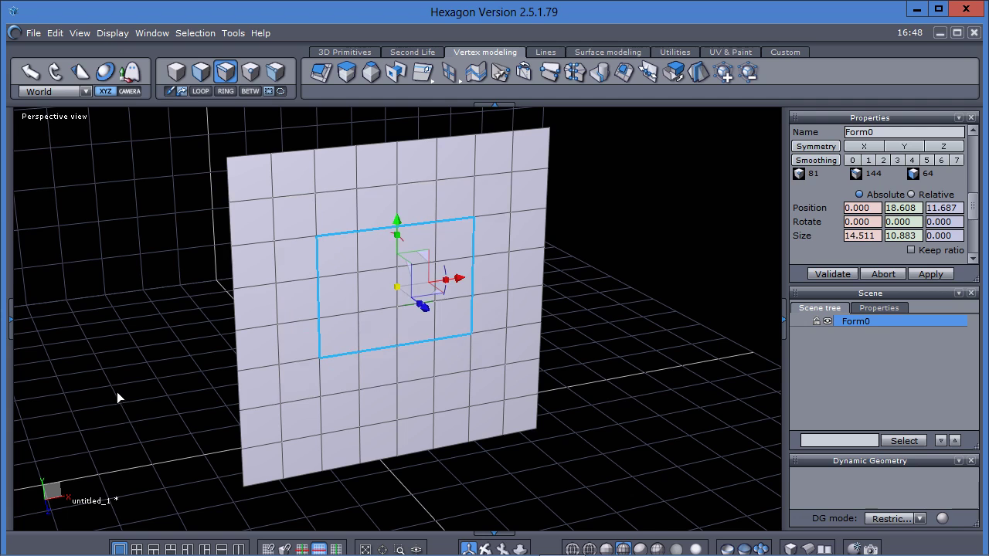
{"action": "middle_click_drag", "start_coordinate": [160, 386], "coordinate": [199, 364]}
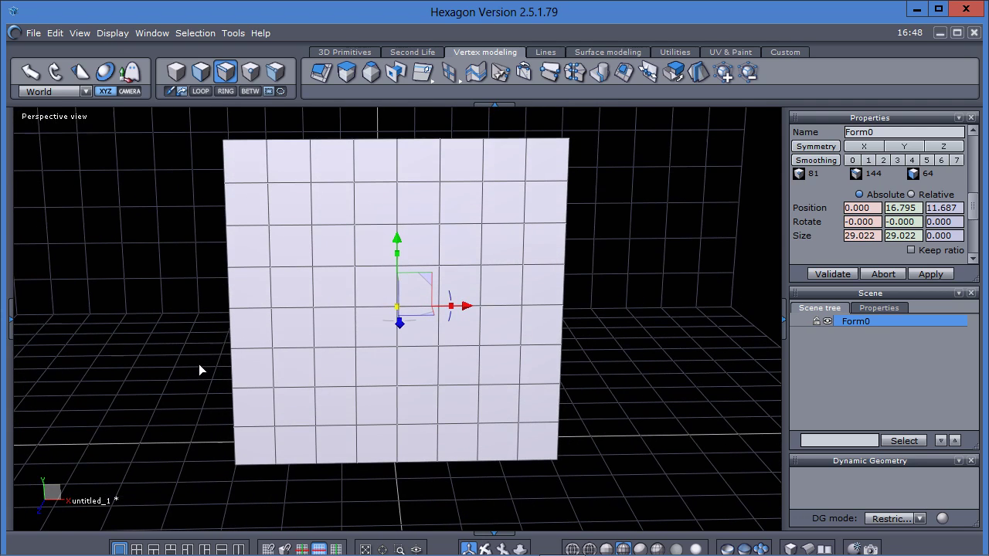
{"action": "left_click", "coordinate": [195, 33]}
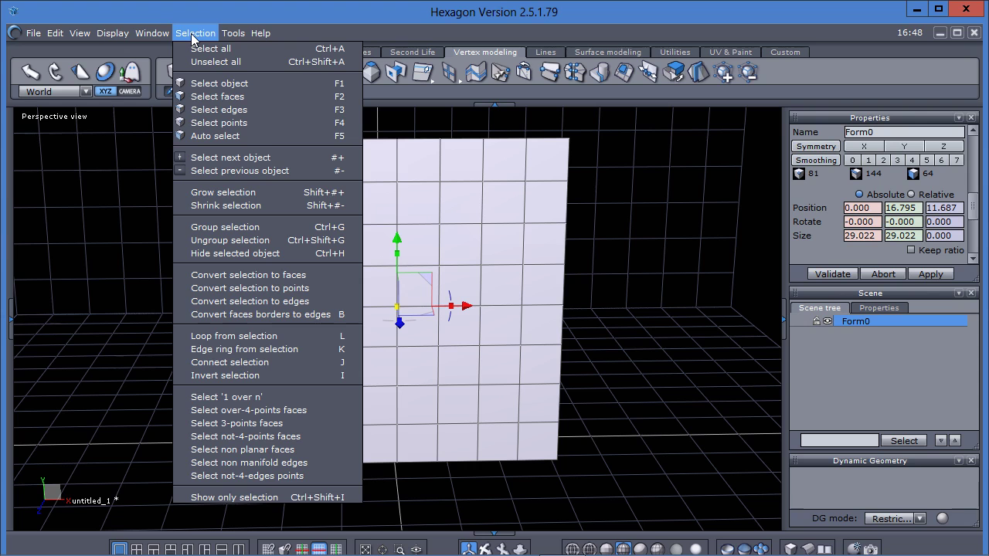
{"action": "left_click", "coordinate": [110, 282]}
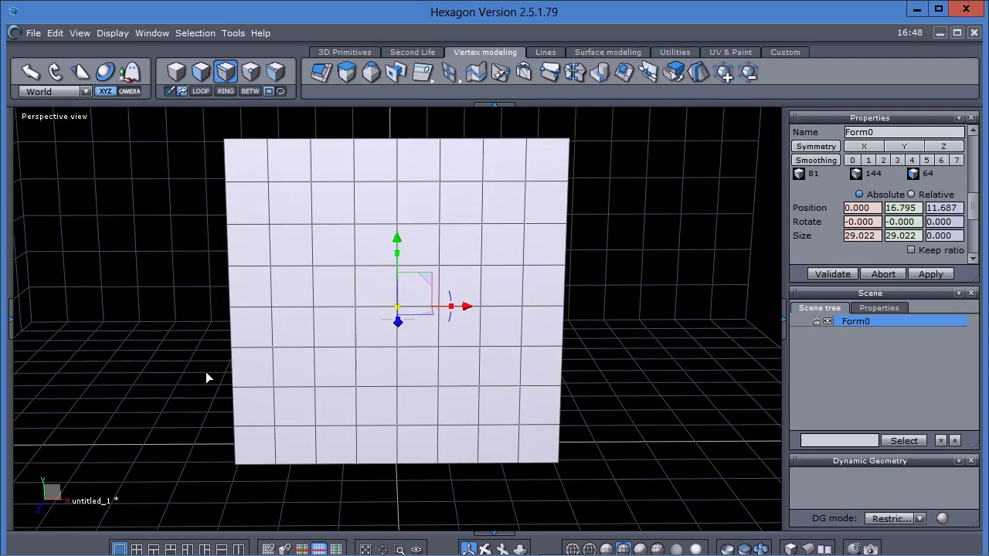
{"action": "key", "text": "ctrl+2"}
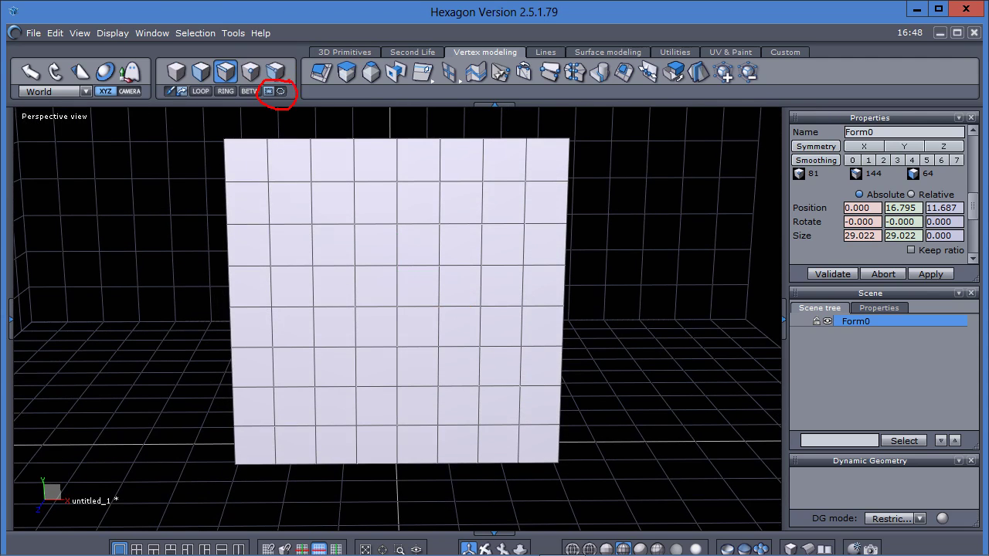
- In lasso mode, clear the selected edges, switch to face selection, lasso faces at the grid's top-right corner, and clear them
{"action": "key", "text": "Escape"}
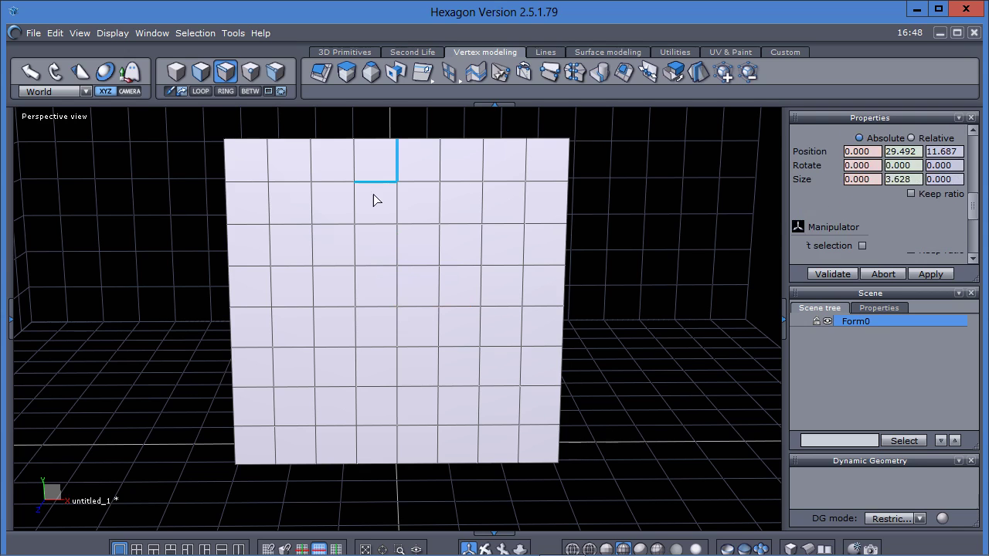
{"action": "left_click", "coordinate": [200, 75]}
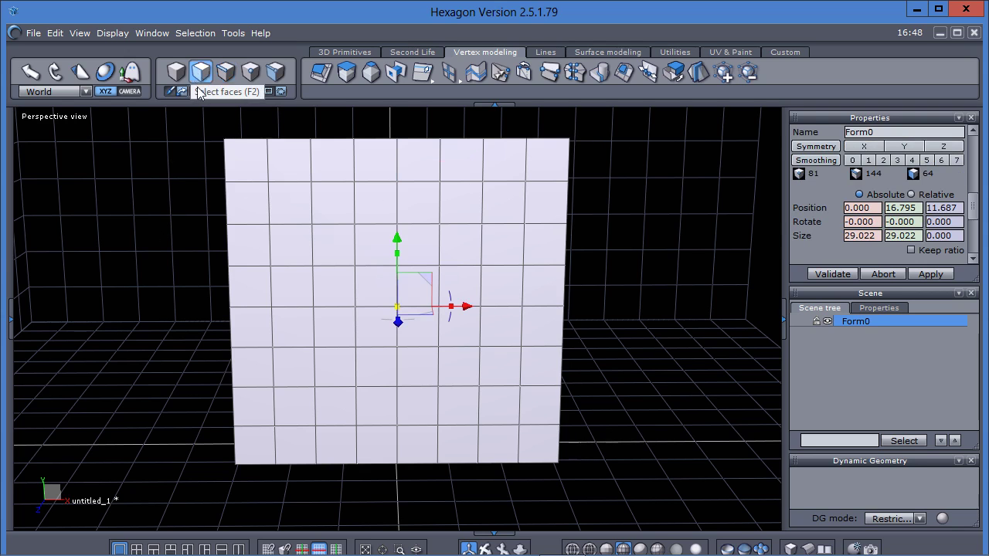
{"action": "left_click", "coordinate": [535, 129]}
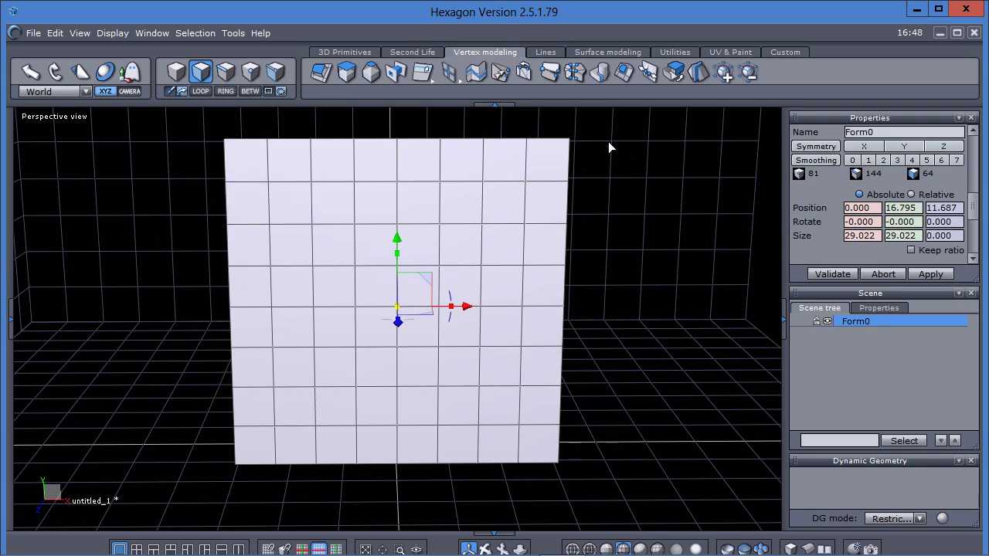
{"action": "mouse_move", "coordinate": [523, 123]}
{"action": "left_mouse_down"}
{"action": "mouse_move", "coordinate": [444, 209]}
{"action": "mouse_move", "coordinate": [592, 242]}
{"action": "mouse_move", "coordinate": [618, 166]}
{"action": "left_mouse_up"}
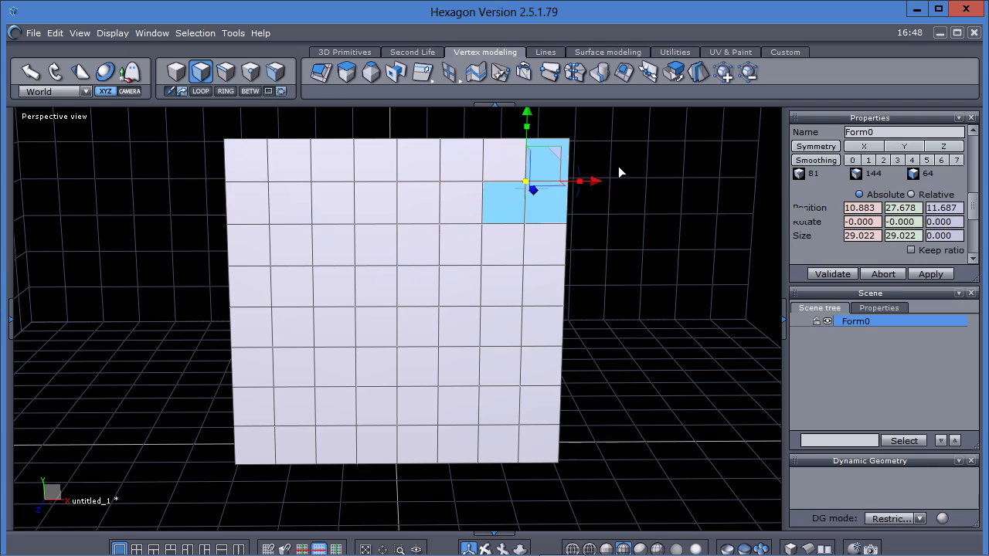
{"action": "middle_click_drag", "start_coordinate": [82, 410], "coordinate": [98, 372]}
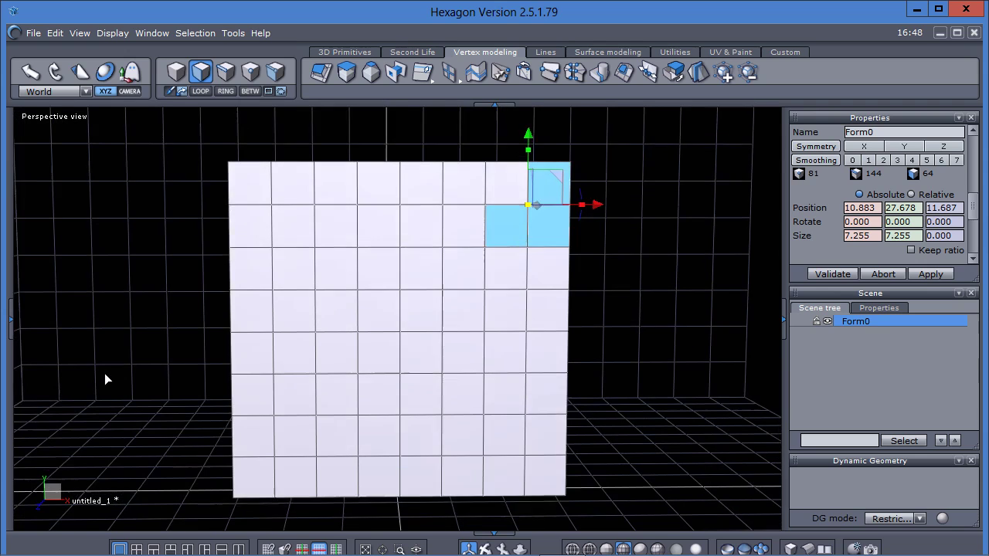
{"action": "left_click", "coordinate": [105, 374]}
{"action": "mouse_move", "coordinate": [126, 343]}
{"action": "middle_mouse_down"}
{"action": "mouse_move", "coordinate": [134, 373]}
{"action": "mouse_move", "coordinate": [137, 356]}
{"action": "middle_mouse_up"}
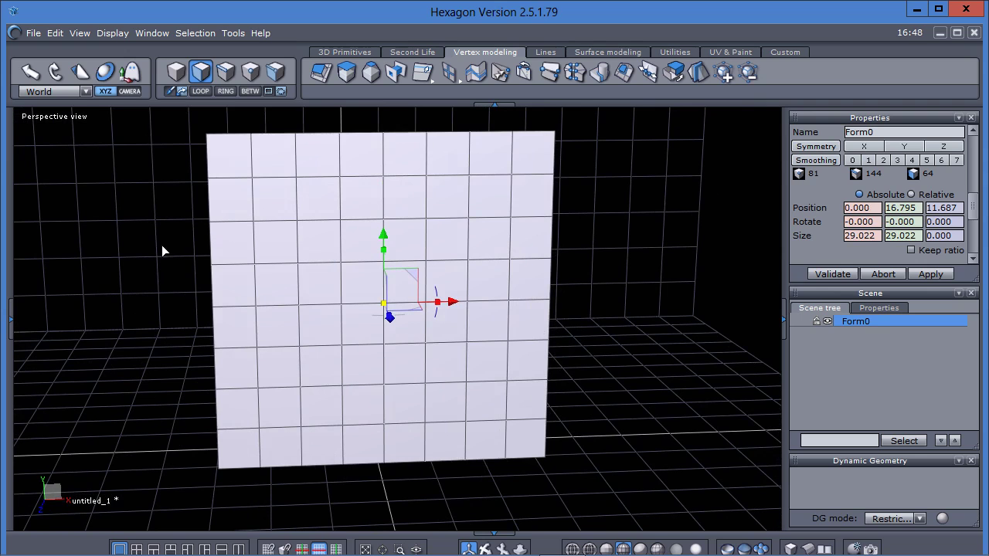
- Switch to point selection, lasso a cluster of points just above and around the grid's centre, and return to face selection
{"action": "left_click", "coordinate": [250, 71]}
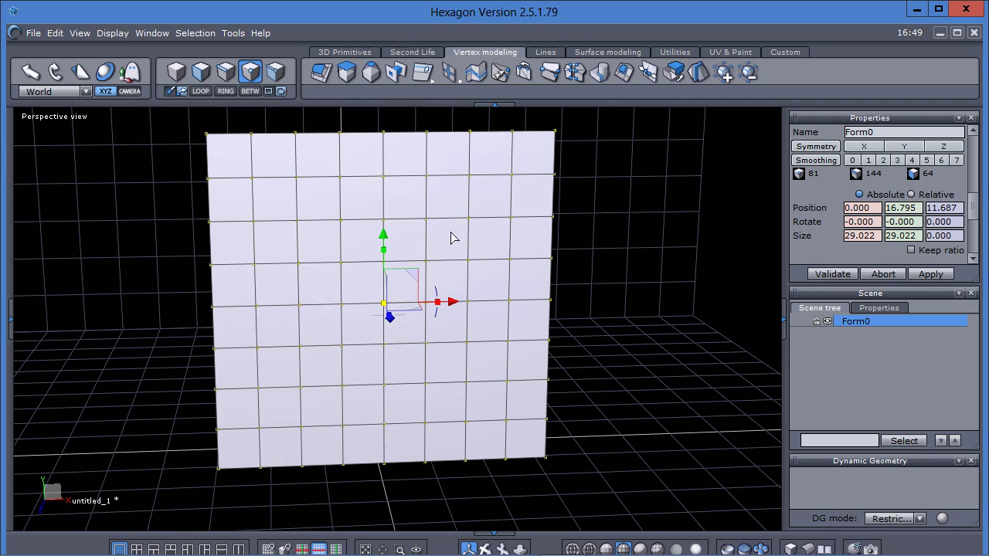
{"action": "mouse_move", "coordinate": [453, 240]}
{"action": "left_mouse_down"}
{"action": "mouse_move", "coordinate": [448, 198]}
{"action": "mouse_move", "coordinate": [404, 187]}
{"action": "mouse_move", "coordinate": [373, 192]}
{"action": "mouse_move", "coordinate": [357, 225]}
{"action": "mouse_move", "coordinate": [358, 255]}
{"action": "mouse_move", "coordinate": [378, 285]}
{"action": "mouse_move", "coordinate": [439, 326]}
{"action": "mouse_move", "coordinate": [471, 327]}
{"action": "mouse_move", "coordinate": [494, 200]}
{"action": "mouse_move", "coordinate": [458, 188]}
{"action": "mouse_move", "coordinate": [417, 193]}
{"action": "left_mouse_up"}
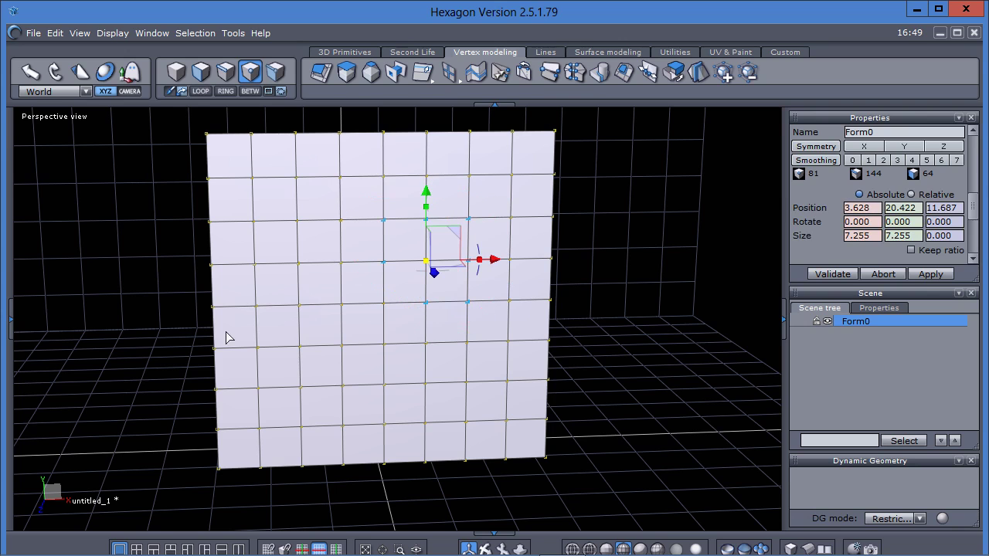
{"action": "left_click", "coordinate": [200, 72]}
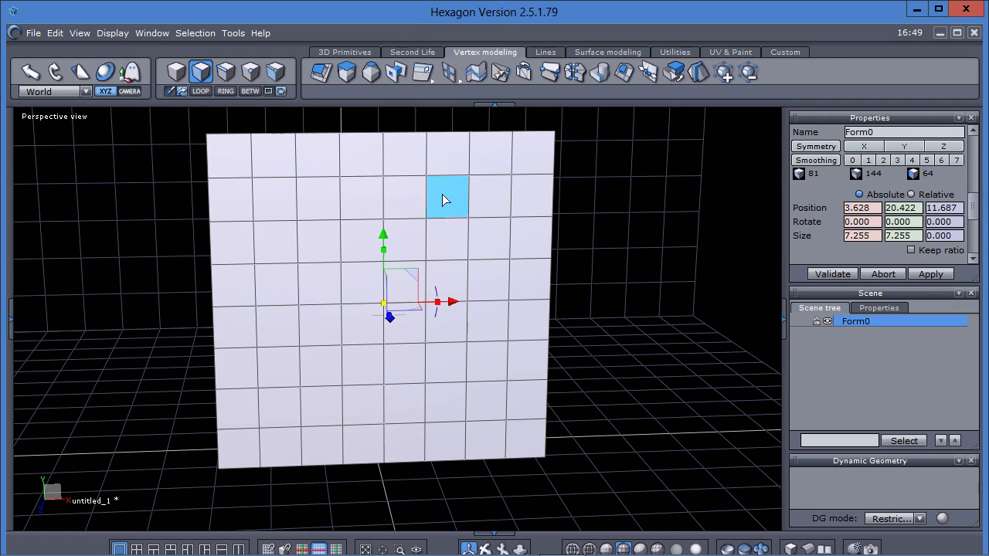
- Lasso an L-shaped run of faces down the sixth column, lasso other areas including the fifth-column face in row three, and clear the selection
{"action": "mouse_move", "coordinate": [450, 188]}
{"action": "left_mouse_down"}
{"action": "mouse_move", "coordinate": [370, 187]}
{"action": "mouse_move", "coordinate": [364, 243]}
{"action": "mouse_move", "coordinate": [376, 273]}
{"action": "mouse_move", "coordinate": [422, 284]}
{"action": "mouse_move", "coordinate": [419, 411]}
{"action": "mouse_move", "coordinate": [432, 439]}
{"action": "mouse_move", "coordinate": [448, 443]}
{"action": "mouse_move", "coordinate": [485, 427]}
{"action": "mouse_move", "coordinate": [493, 302]}
{"action": "mouse_move", "coordinate": [483, 184]}
{"action": "left_mouse_up"}
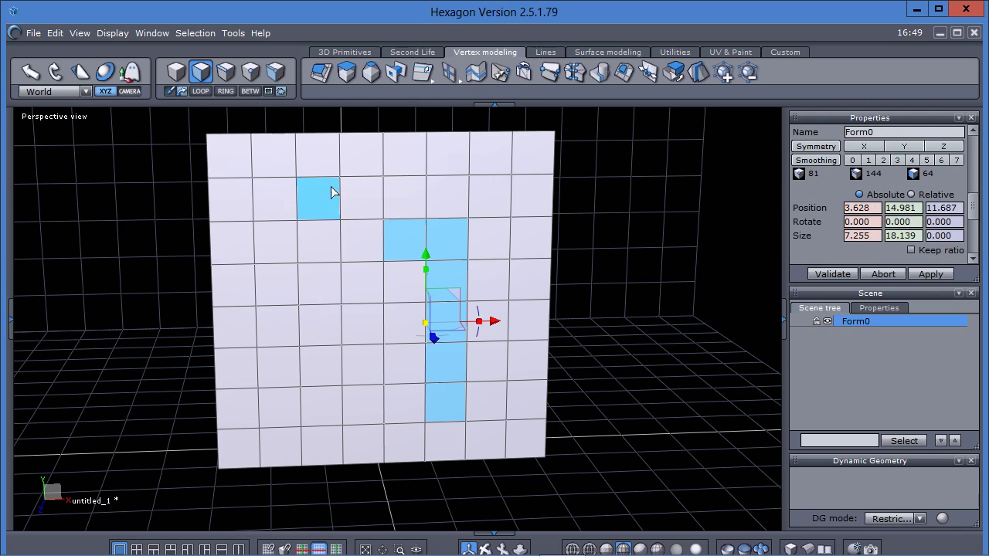
{"action": "mouse_move", "coordinate": [405, 190]}
{"action": "left_mouse_down"}
{"action": "mouse_move", "coordinate": [340, 200]}
{"action": "mouse_move", "coordinate": [477, 203]}
{"action": "mouse_move", "coordinate": [332, 216]}
{"action": "mouse_move", "coordinate": [392, 214]}
{"action": "mouse_move", "coordinate": [358, 218]}
{"action": "mouse_move", "coordinate": [426, 200]}
{"action": "mouse_move", "coordinate": [401, 194]}
{"action": "left_mouse_up"}
{"action": "left_click_drag", "start_coordinate": [345, 225], "coordinate": [190, 276]}
{"action": "left_click", "coordinate": [389, 256]}
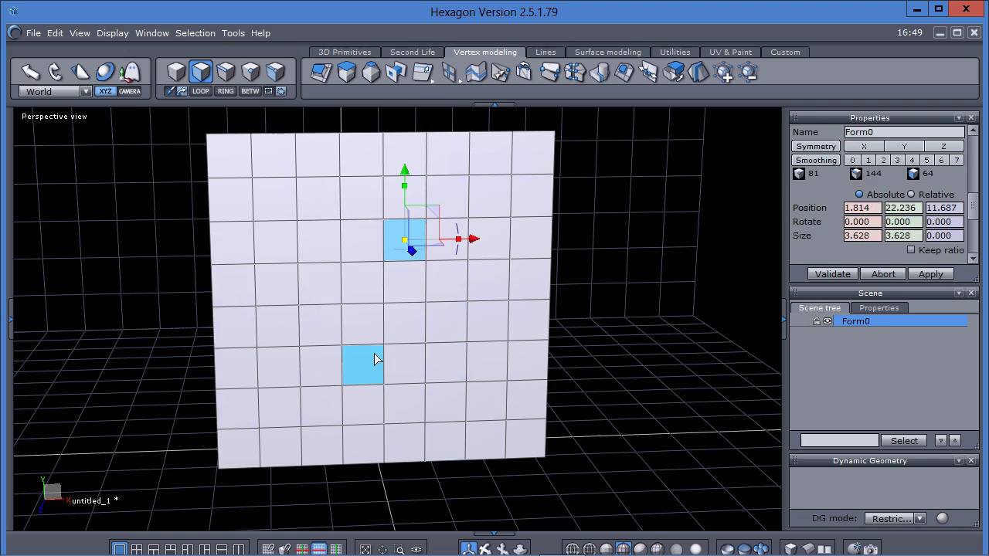
{"action": "left_click", "coordinate": [600, 298]}
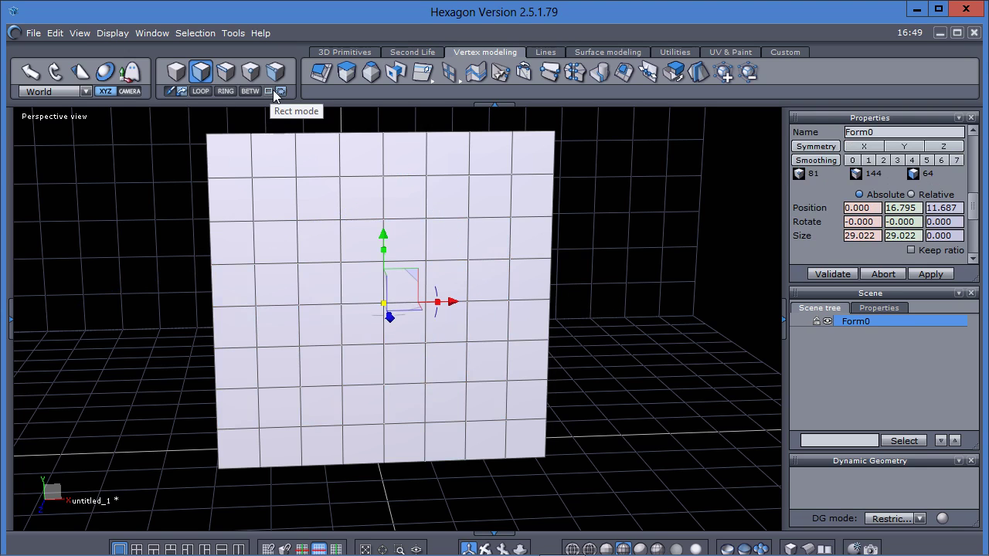
- In rectangle mode, draw a temporary freehand lasso around faces in the grid's middle, clear them, and lasso a three-row block there
{"action": "left_click", "coordinate": [580, 300]}
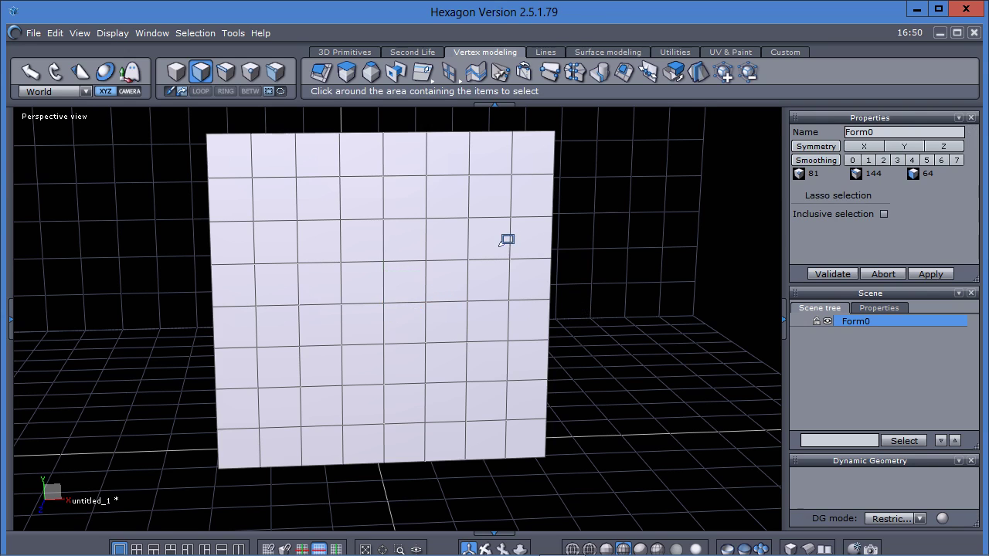
{"action": "mouse_move", "coordinate": [490, 225]}
{"action": "left_mouse_down"}
{"action": "mouse_move", "coordinate": [440, 193]}
{"action": "mouse_move", "coordinate": [332, 202]}
{"action": "mouse_move", "coordinate": [280, 290]}
{"action": "mouse_move", "coordinate": [342, 334]}
{"action": "mouse_move", "coordinate": [498, 320]}
{"action": "mouse_move", "coordinate": [504, 226]}
{"action": "left_mouse_up"}
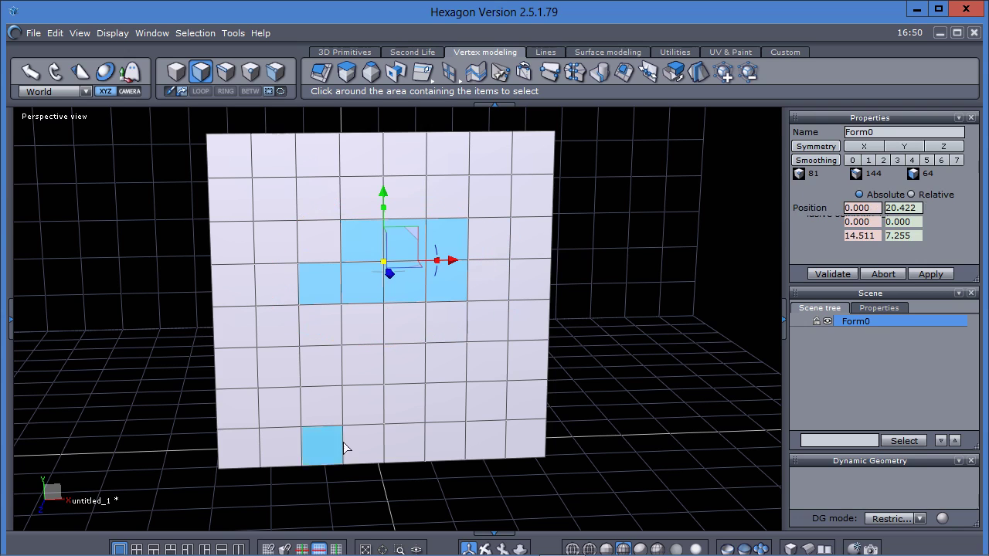
{"action": "left_click", "coordinate": [606, 288]}
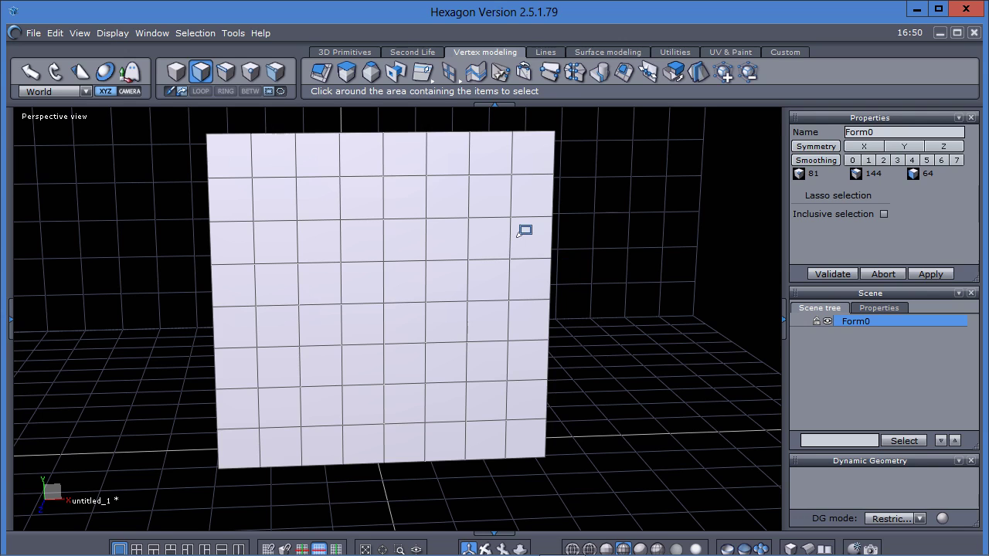
{"action": "mouse_move", "coordinate": [507, 232]}
{"action": "left_mouse_down"}
{"action": "mouse_move", "coordinate": [448, 206]}
{"action": "mouse_move", "coordinate": [300, 230]}
{"action": "mouse_move", "coordinate": [309, 314]}
{"action": "mouse_move", "coordinate": [437, 368]}
{"action": "mouse_move", "coordinate": [501, 348]}
{"action": "mouse_move", "coordinate": [506, 278]}
{"action": "left_mouse_up"}
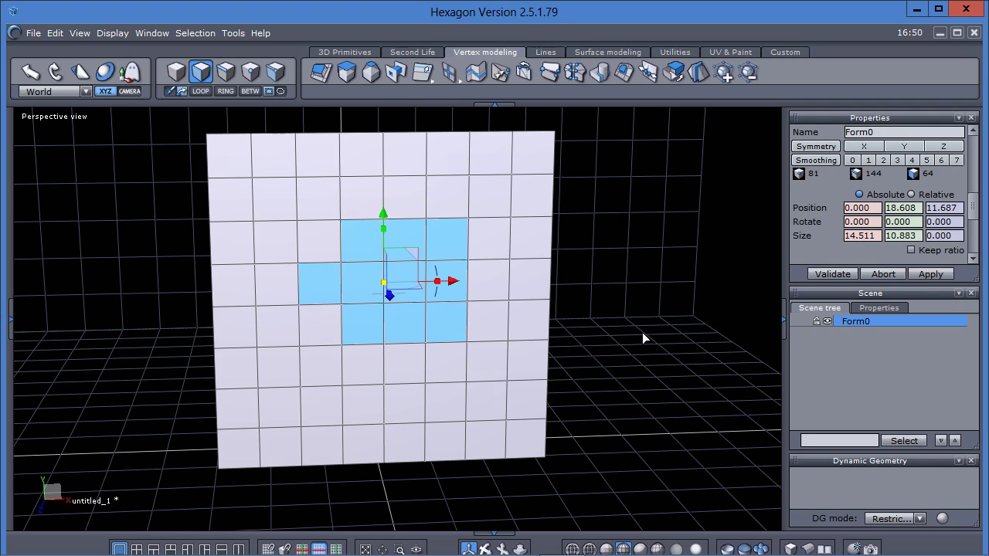
{"action": "middle_click_drag", "start_coordinate": [616, 317], "coordinate": [617, 321]}
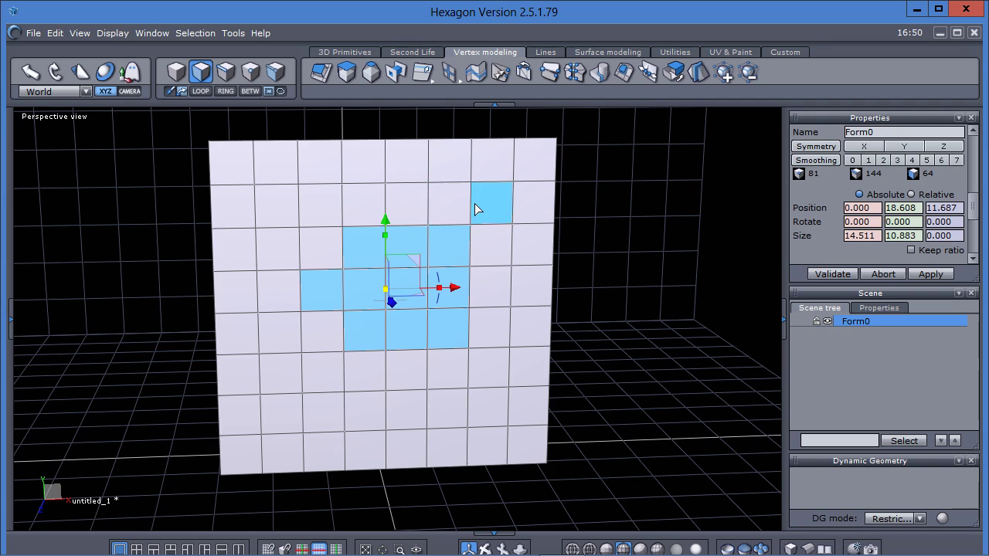
- Remove the upper-right face from the selected block with a subtractive freehand lasso
{"action": "left_click_drag", "start_coordinate": [462, 202], "coordinate": [426, 207], "text": "ctrl"}
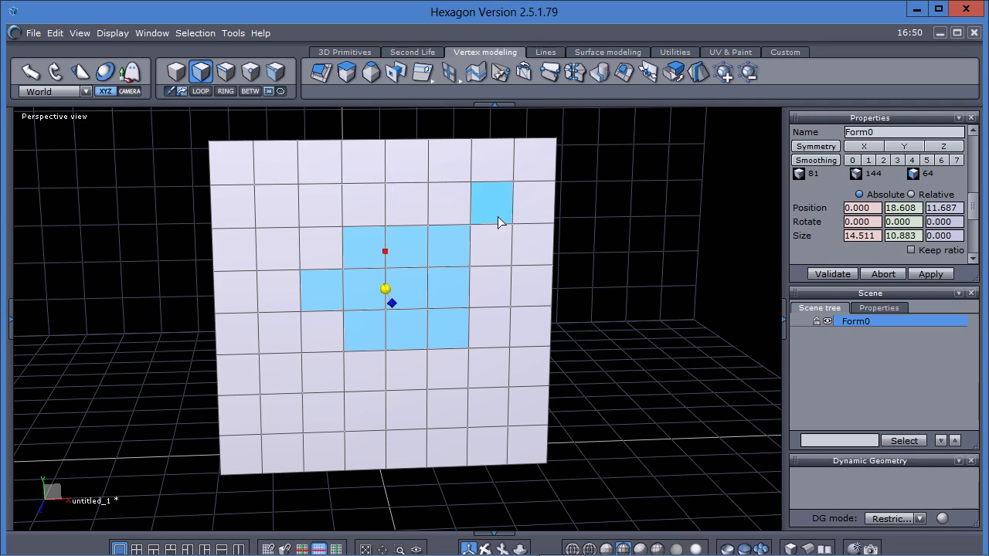
{"action": "key", "text": "space"}
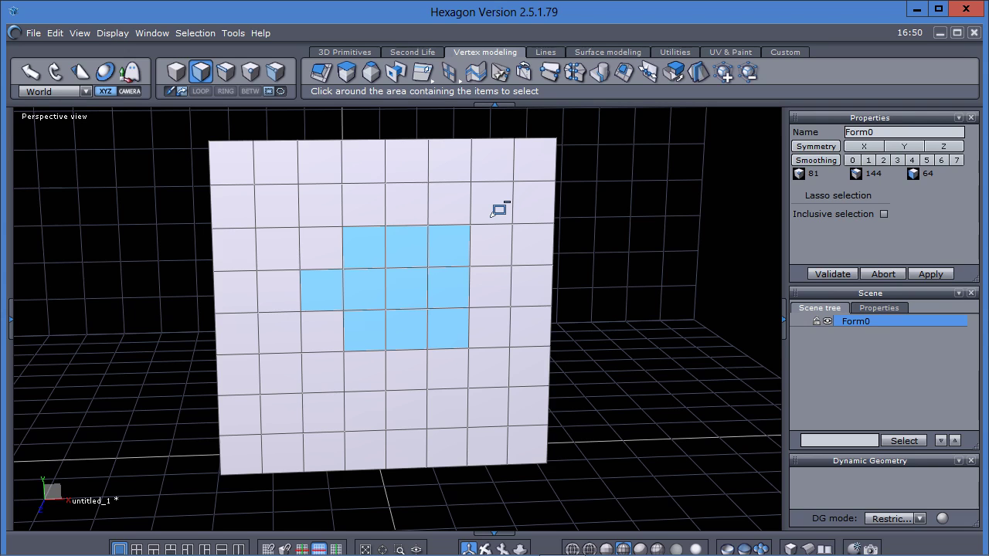
{"action": "mouse_move", "coordinate": [492, 216]}
{"action": "left_mouse_down"}
{"action": "mouse_move", "coordinate": [439, 206]}
{"action": "mouse_move", "coordinate": [402, 230]}
{"action": "mouse_move", "coordinate": [424, 294]}
{"action": "mouse_move", "coordinate": [498, 291]}
{"action": "left_mouse_up"}
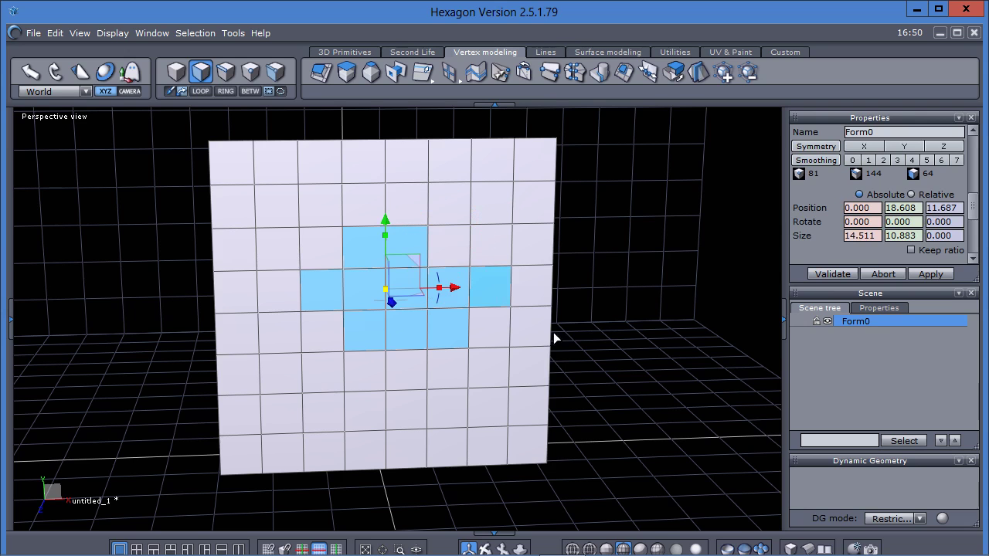
{"action": "key", "text": "z"}
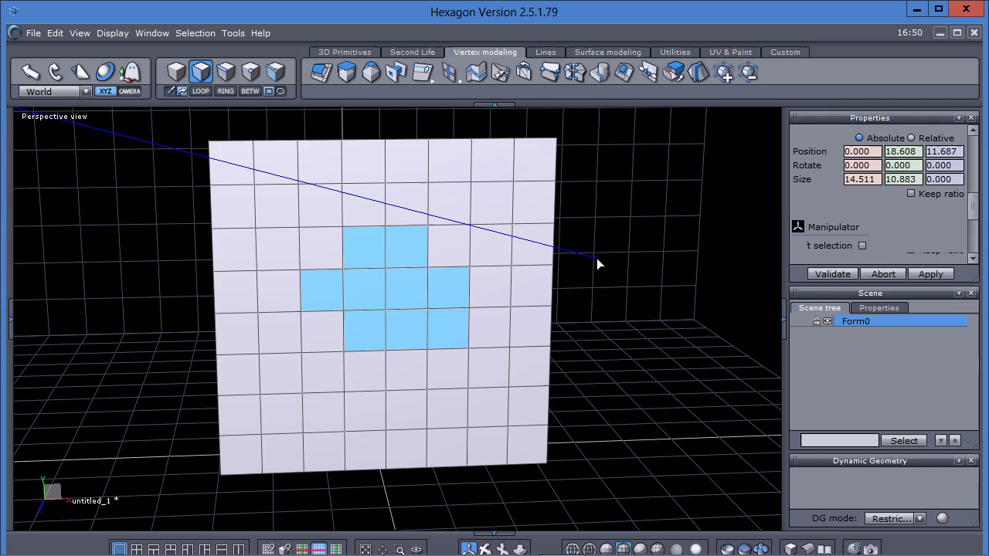
{"action": "key", "text": "Escape"}
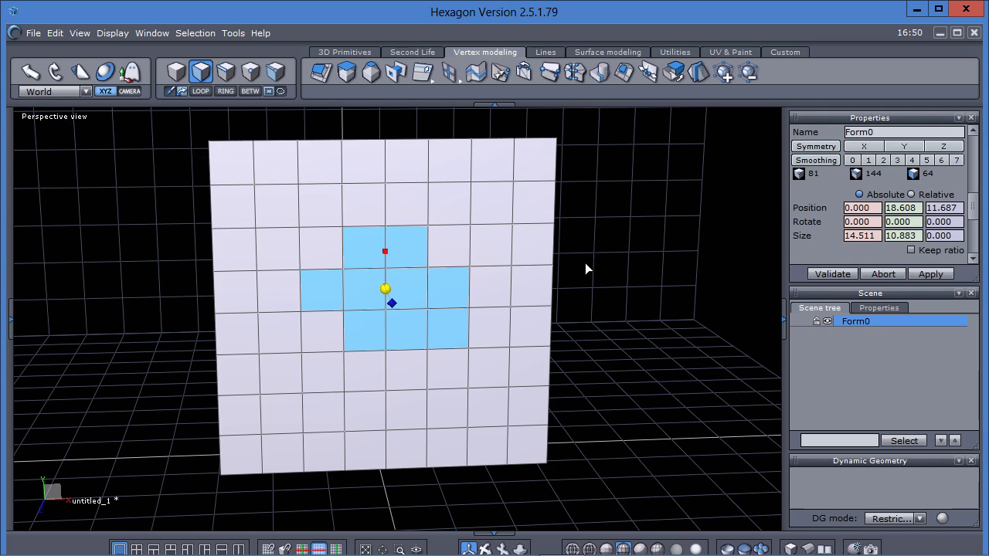
- Add three faces at the block's upper-right side with an additive freehand lasso, and clear the whole selection
{"action": "key", "text": "l"}
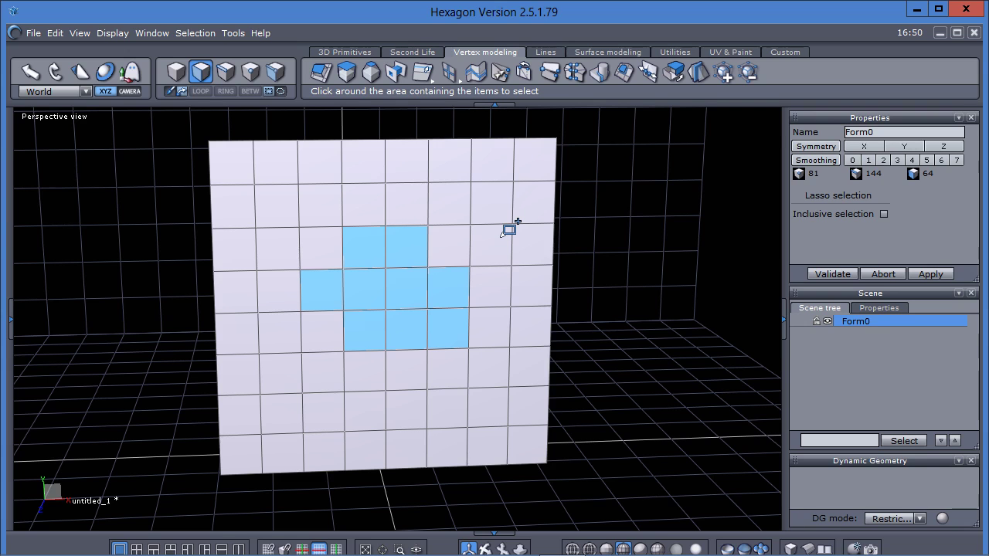
{"action": "mouse_move", "coordinate": [501, 235]}
{"action": "left_mouse_down"}
{"action": "mouse_move", "coordinate": [491, 215]}
{"action": "mouse_move", "coordinate": [447, 194]}
{"action": "mouse_move", "coordinate": [412, 197]}
{"action": "mouse_move", "coordinate": [400, 263]}
{"action": "mouse_move", "coordinate": [442, 323]}
{"action": "mouse_move", "coordinate": [499, 338]}
{"action": "mouse_move", "coordinate": [530, 291]}
{"action": "mouse_move", "coordinate": [532, 216]}
{"action": "mouse_move", "coordinate": [512, 207]}
{"action": "mouse_move", "coordinate": [475, 216]}
{"action": "mouse_move", "coordinate": [472, 228]}
{"action": "left_mouse_up"}
{"action": "key", "text": "space"}
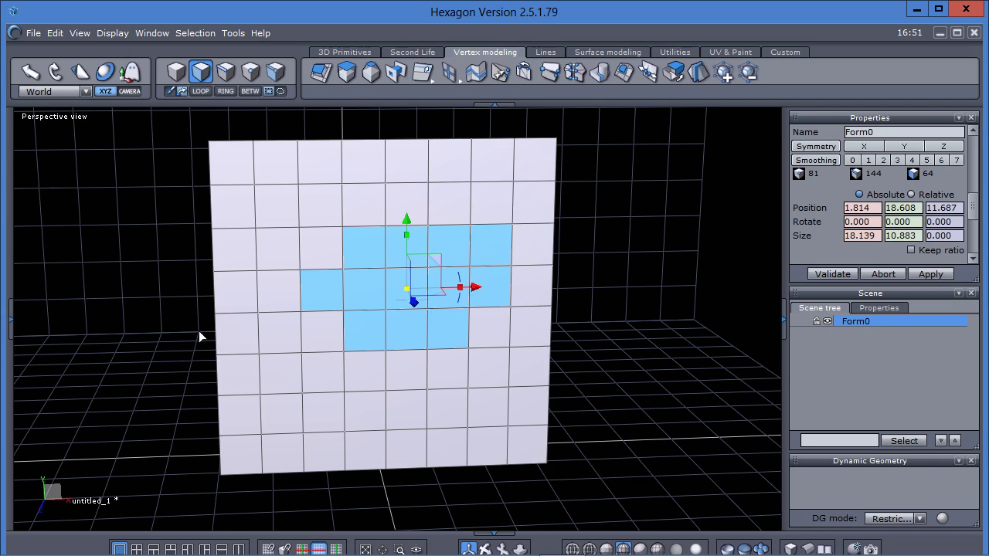
{"action": "left_click", "coordinate": [134, 330]}
{"action": "middle_click_drag", "start_coordinate": [151, 332], "coordinate": [201, 343]}
{"action": "right_click_drag", "start_coordinate": [200, 342], "coordinate": [160, 344]}
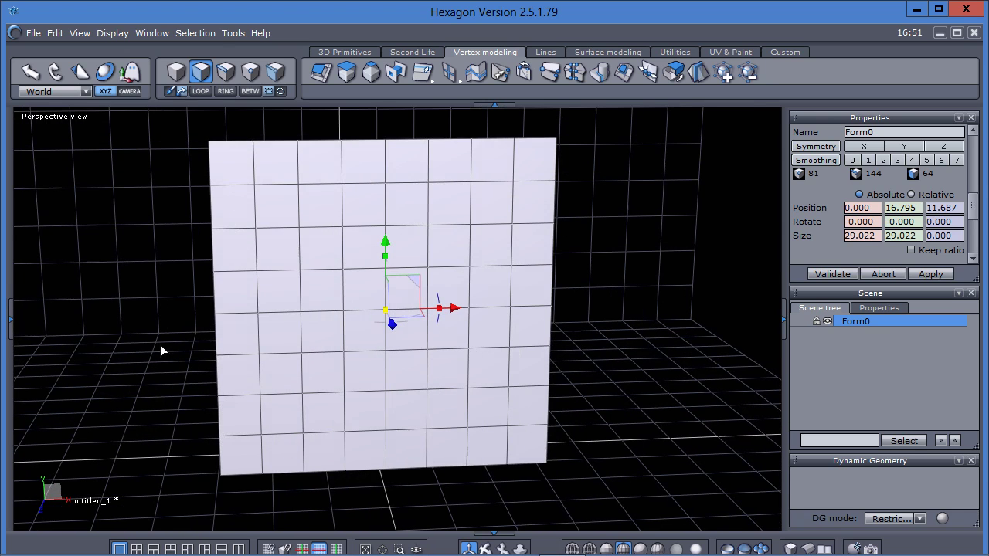
- Look over the available selection commands, box-select the four-by-four block of faces from the second to fifth rows, and clear it
{"action": "left_click", "coordinate": [195, 33]}
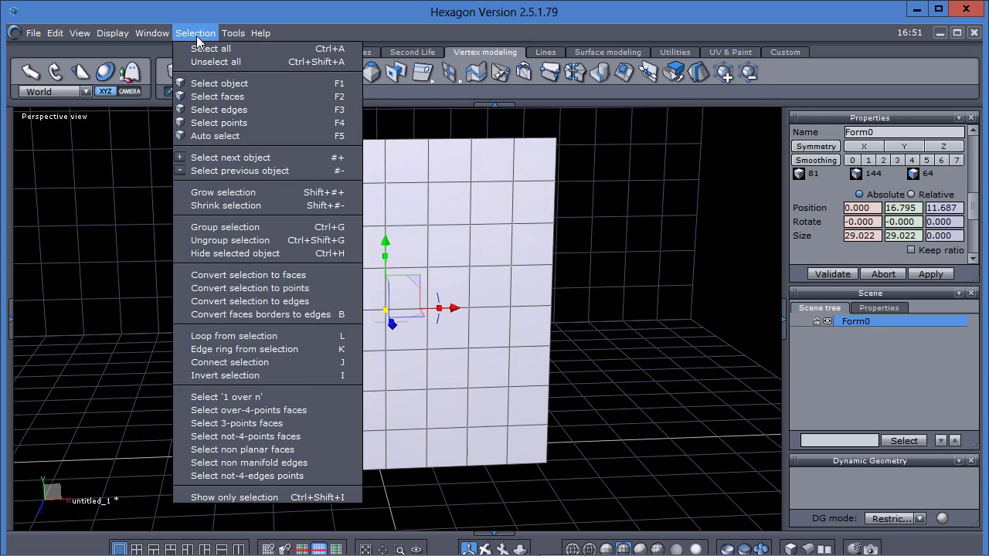
{"action": "left_click", "coordinate": [80, 298]}
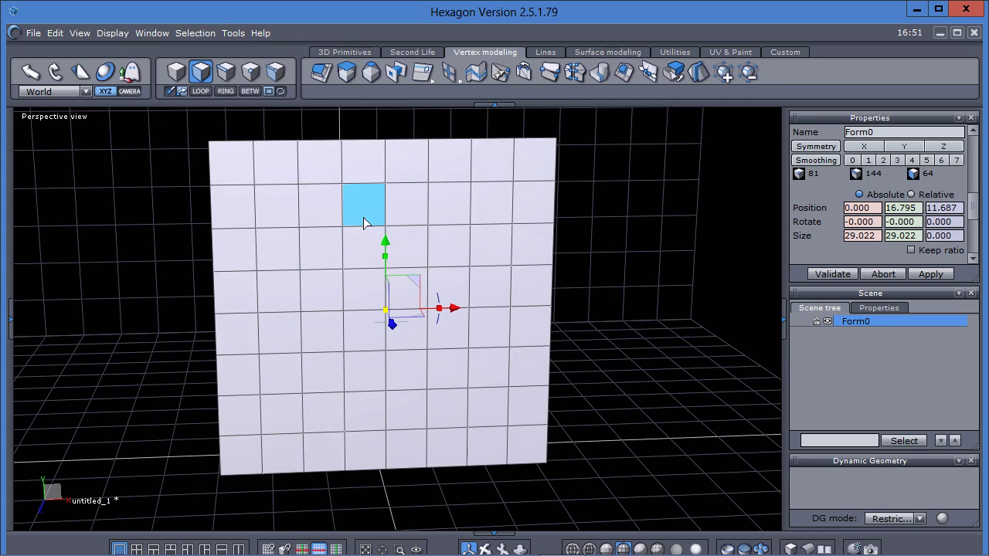
{"action": "mouse_move", "coordinate": [320, 220]}
{"action": "left_mouse_down"}
{"action": "mouse_move", "coordinate": [432, 250]}
{"action": "mouse_move", "coordinate": [344, 336]}
{"action": "mouse_move", "coordinate": [410, 293]}
{"action": "mouse_move", "coordinate": [336, 237]}
{"action": "mouse_move", "coordinate": [456, 209]}
{"action": "left_mouse_up"}
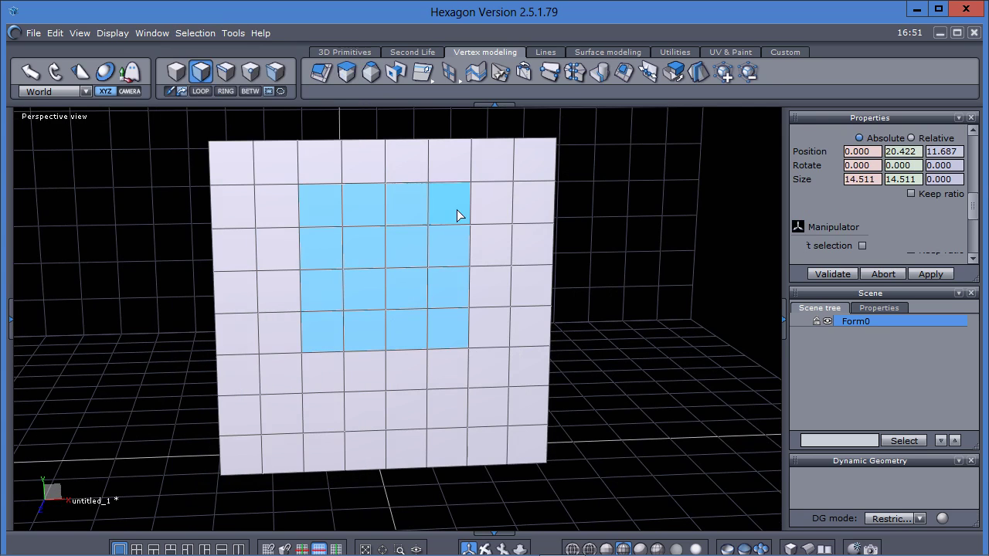
{"action": "left_click", "coordinate": [124, 383]}
{"action": "middle_click_drag", "start_coordinate": [124, 383], "coordinate": [180, 363]}
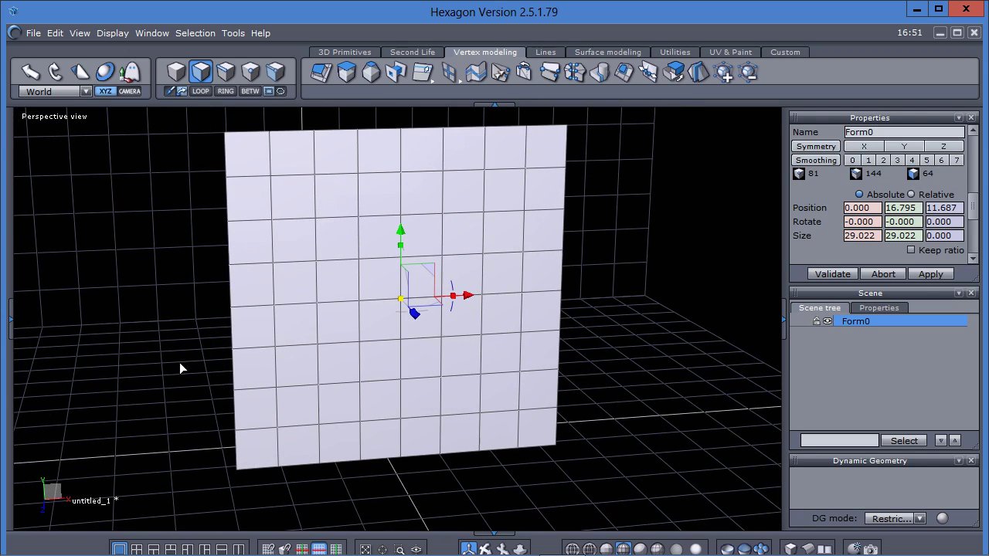